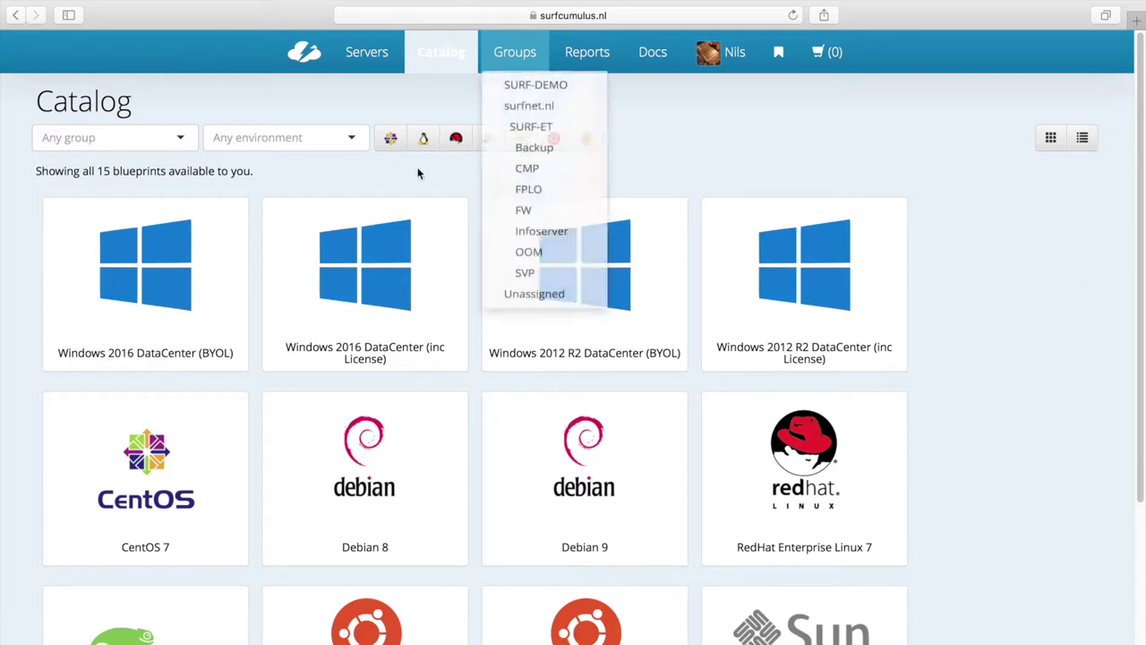
# Start an order for the Windows 2016 DataCenter (BYOL) blueprint and assign it to the surfnet.nl / SURF-ET group
pyautogui.click(125, 268)
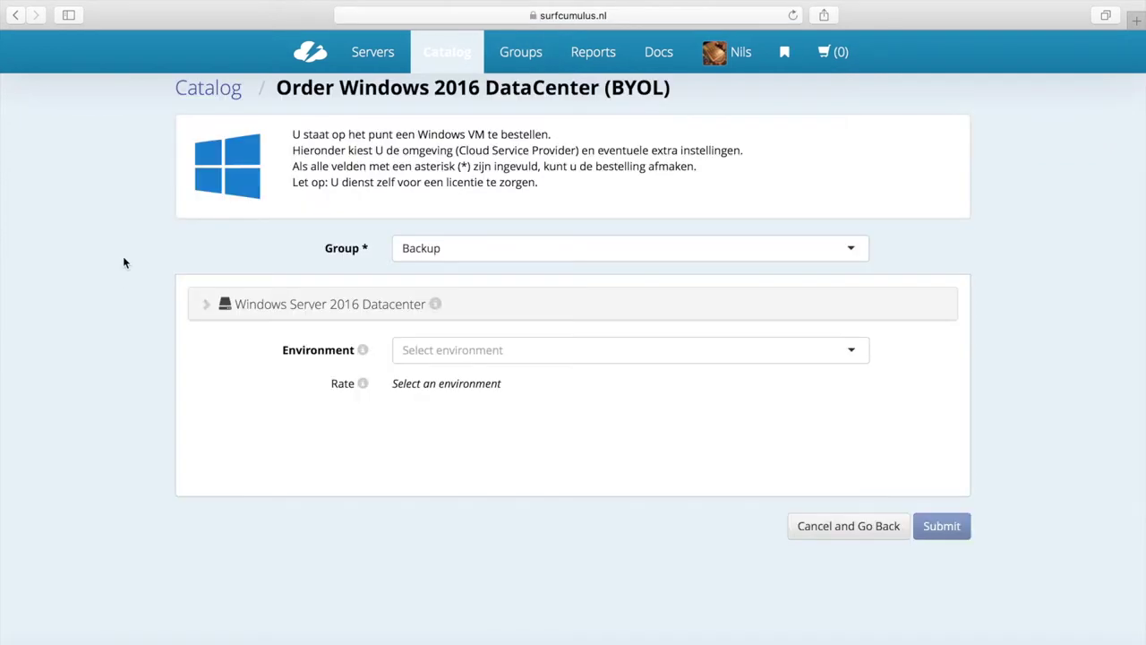
pyautogui.click(471, 256)
pyautogui.scroll(-3, 857, 326)
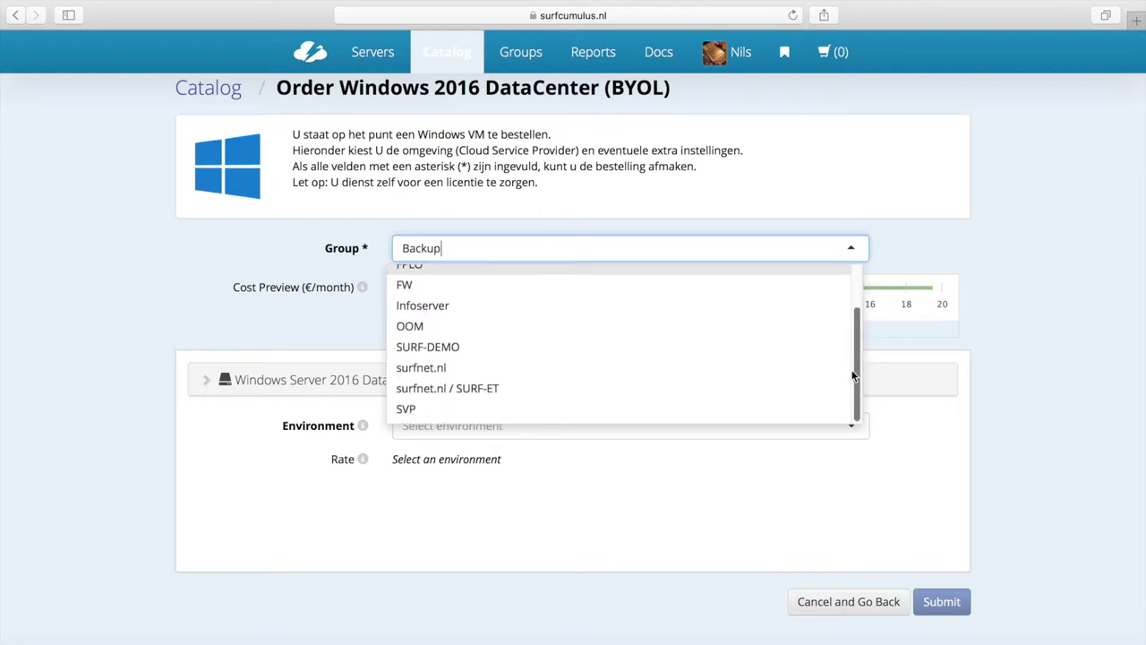
pyautogui.click(533, 391)
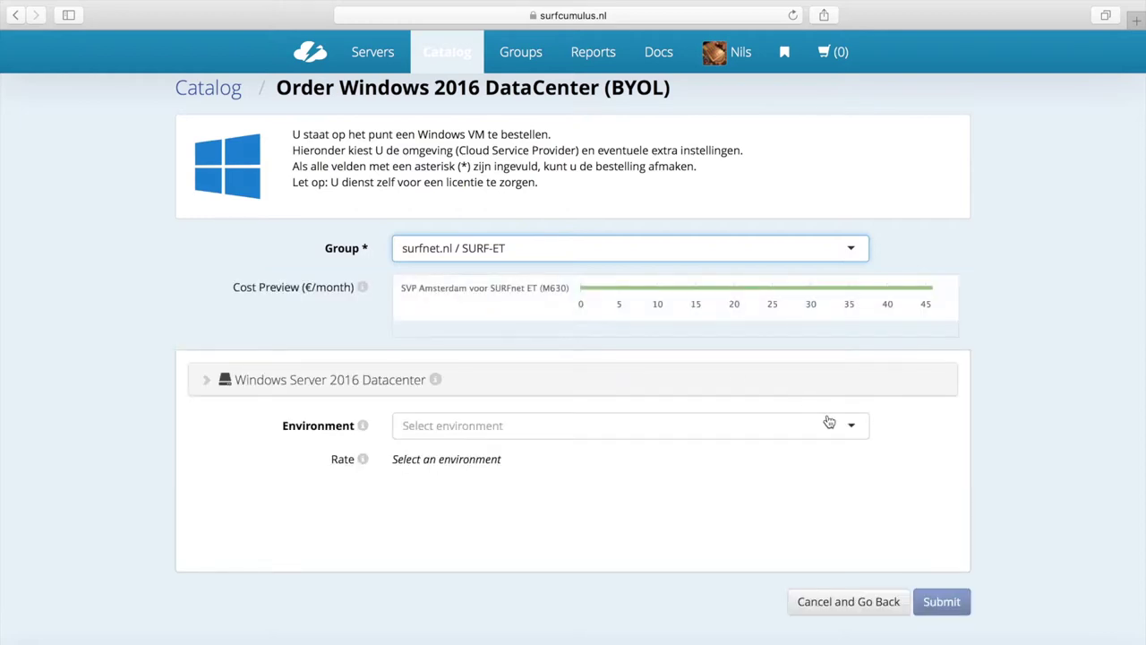
# Choose the environment SVP Amsterdam voor SURFnet ET (M630) and look through the remaining fields of the order form
pyautogui.click(841, 423)
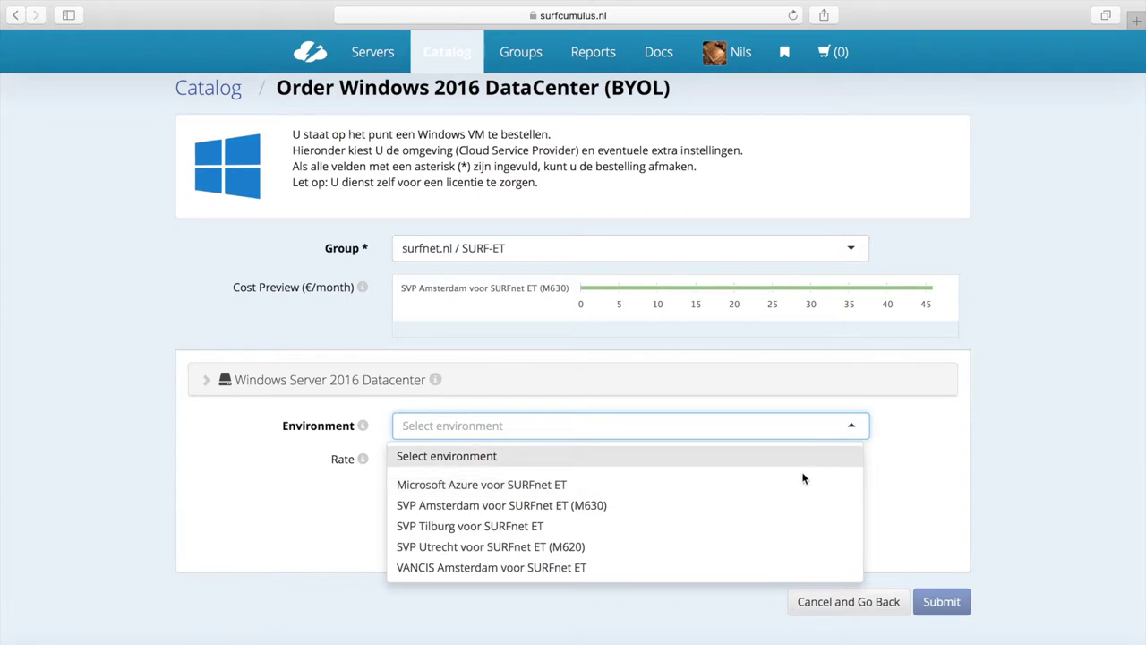
pyautogui.click(686, 506)
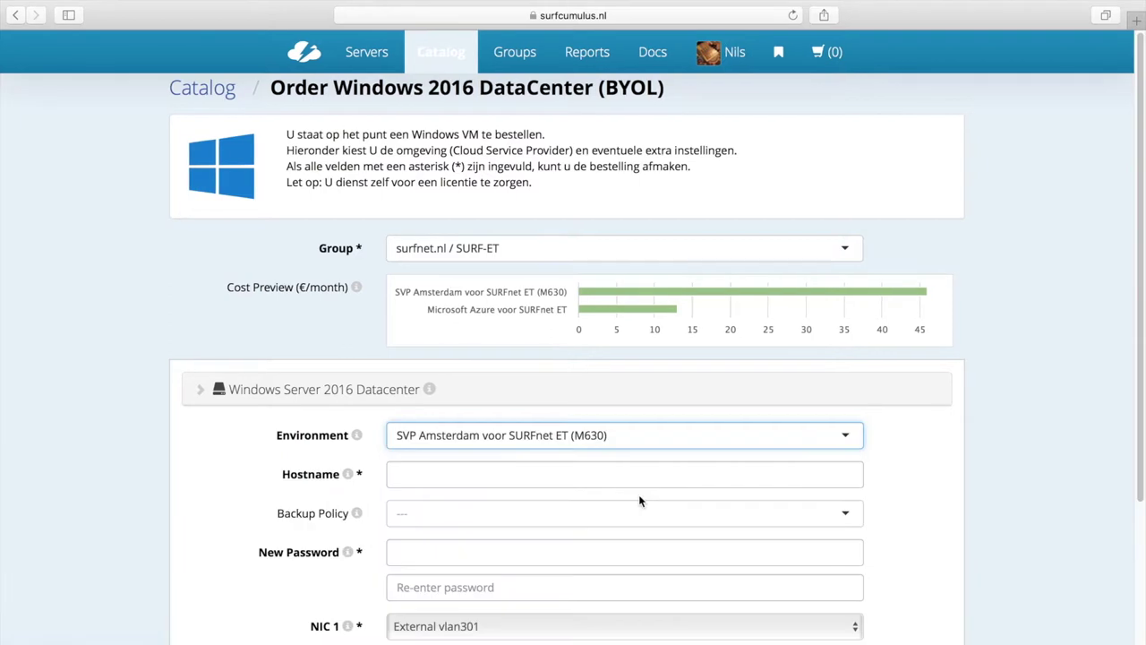
pyautogui.moveTo(1141, 420); pyautogui.dragTo(1125, 543)
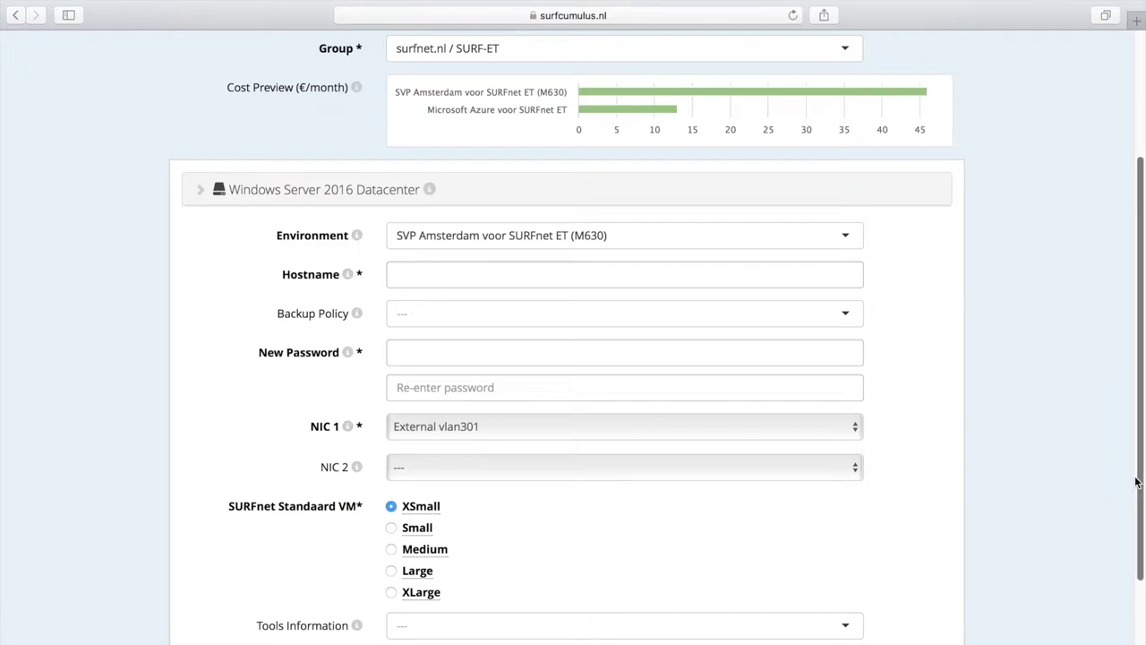
pyautogui.moveTo(1135, 483); pyautogui.dragTo(1127, 580)
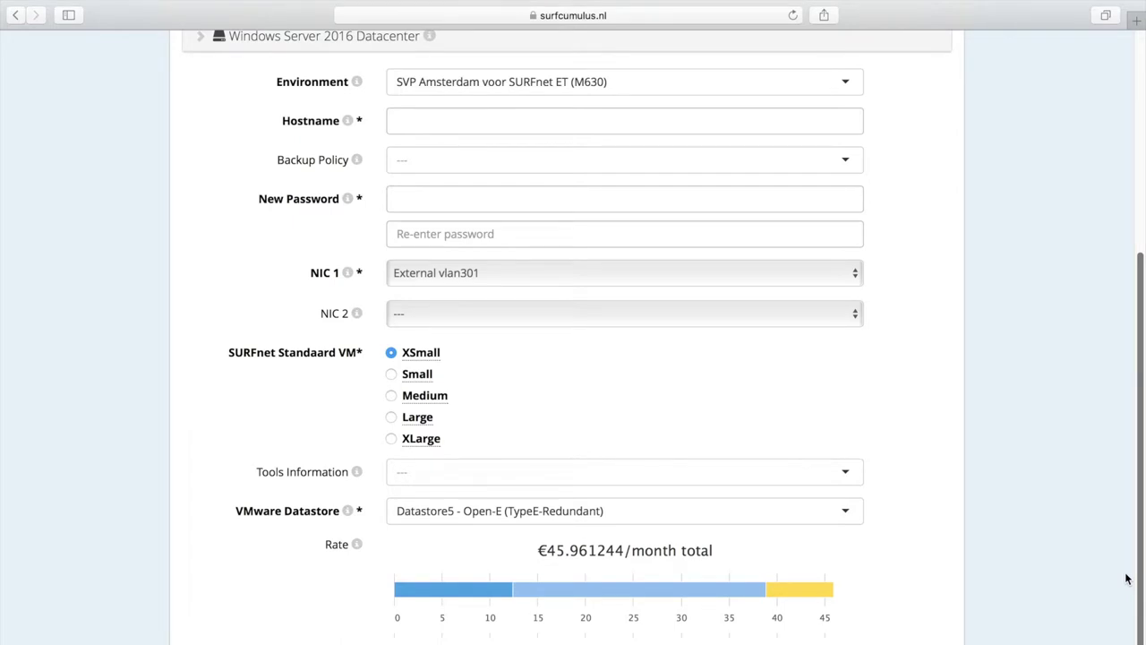
pyautogui.moveTo(1127, 579); pyautogui.dragTo(1143, 333)
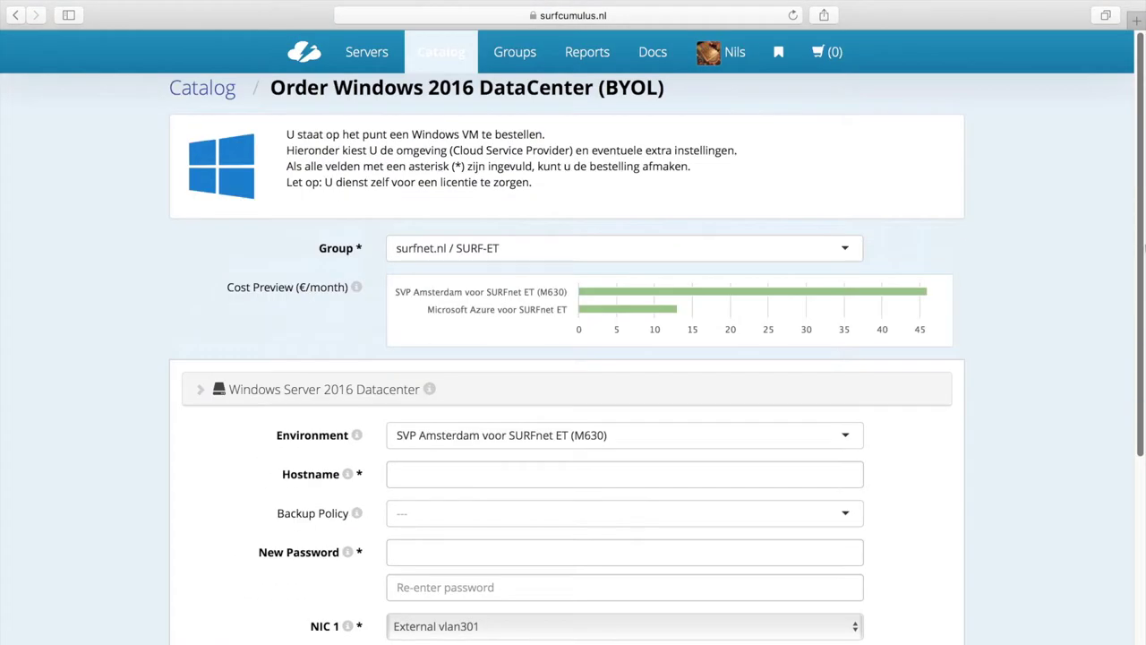
# Open the recently added server app50.pilot.surfcumulus.nl, check its remote console, and return to the server's page
pyautogui.click(345, 59)
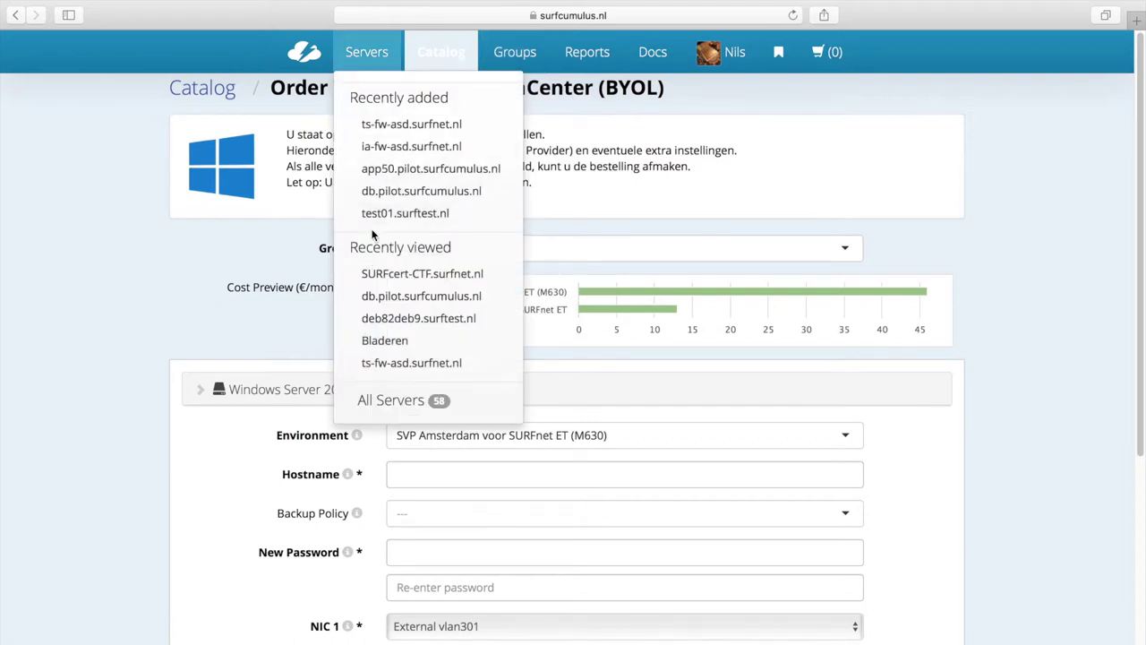
pyautogui.click(396, 172)
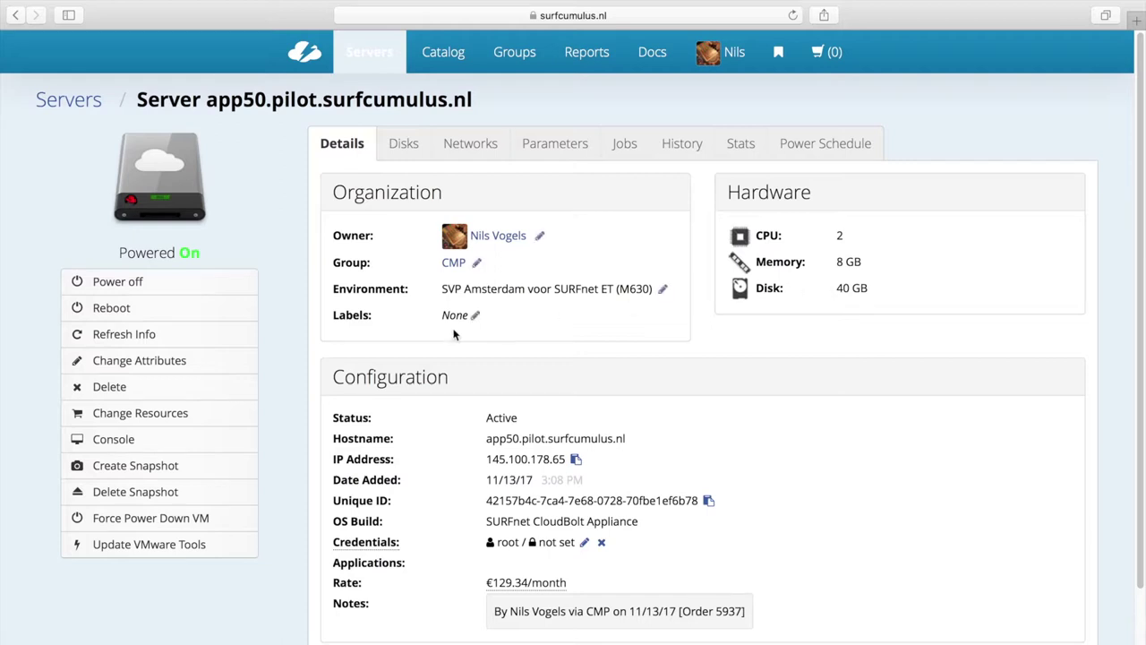
pyautogui.click(223, 440)
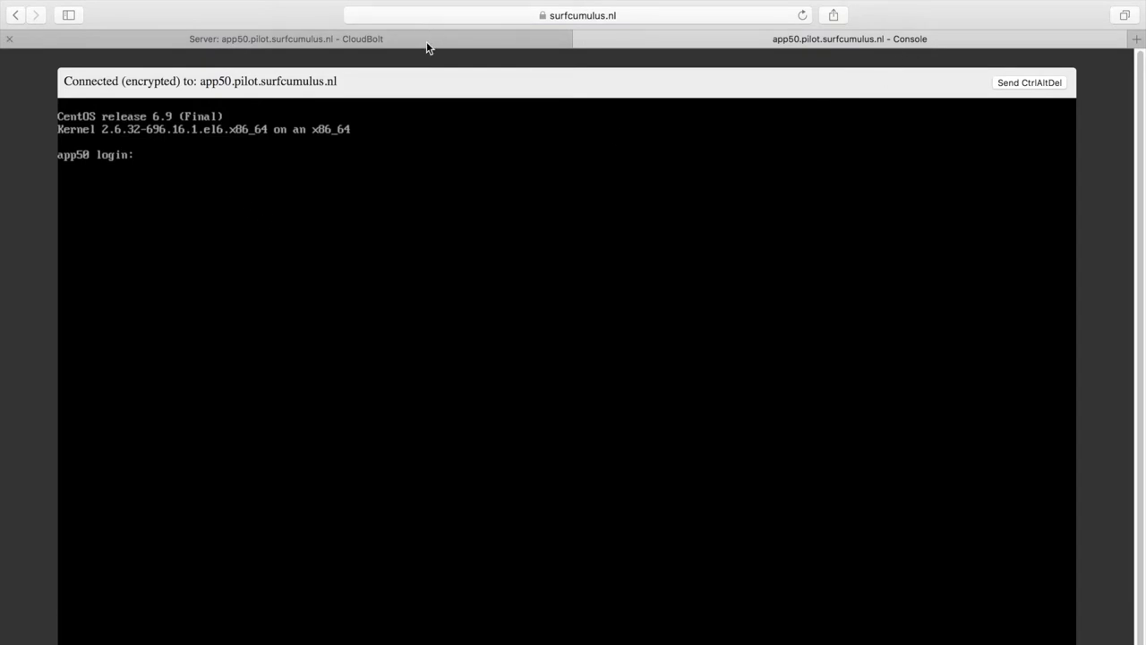
pyautogui.write('asdsad')
pyautogui.click(321, 40)
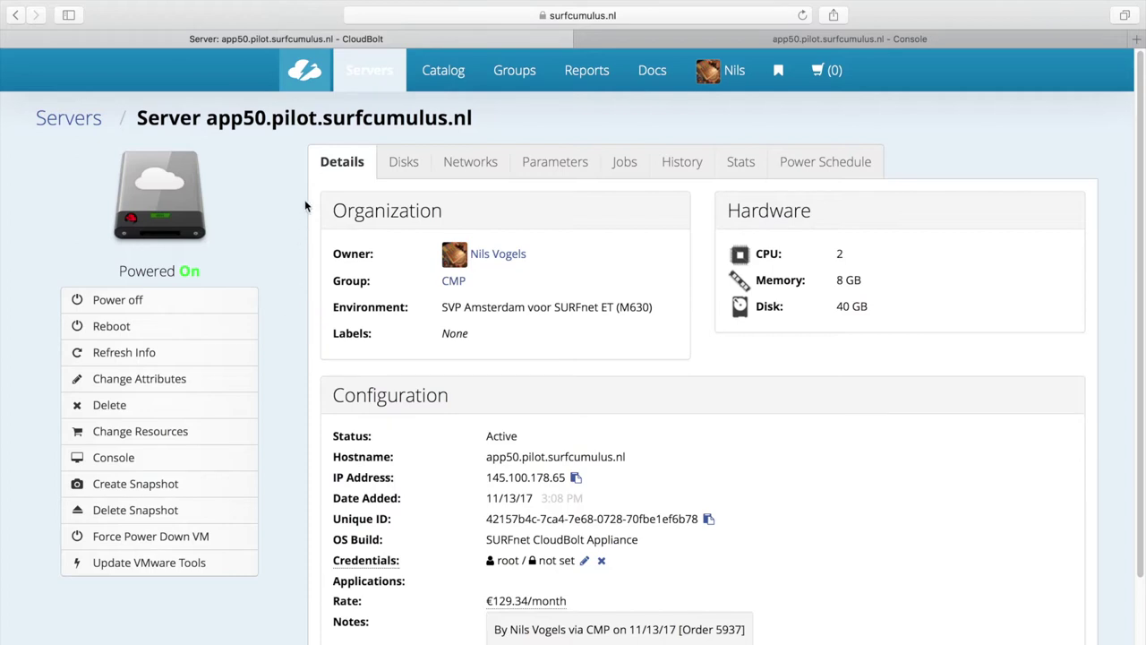
# Review the server's disks, networks, parameters, jobs and history, and load its performance statistics for the last 24 hours
pyautogui.click(514, 69)
pyautogui.click(394, 171)
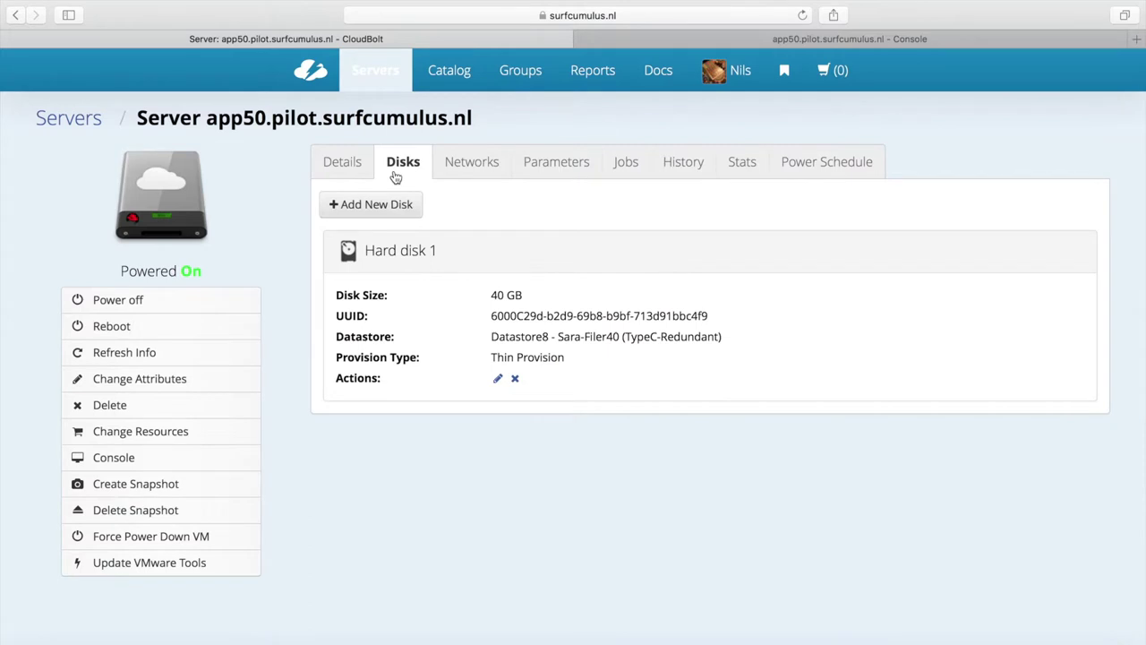
pyautogui.click(469, 175)
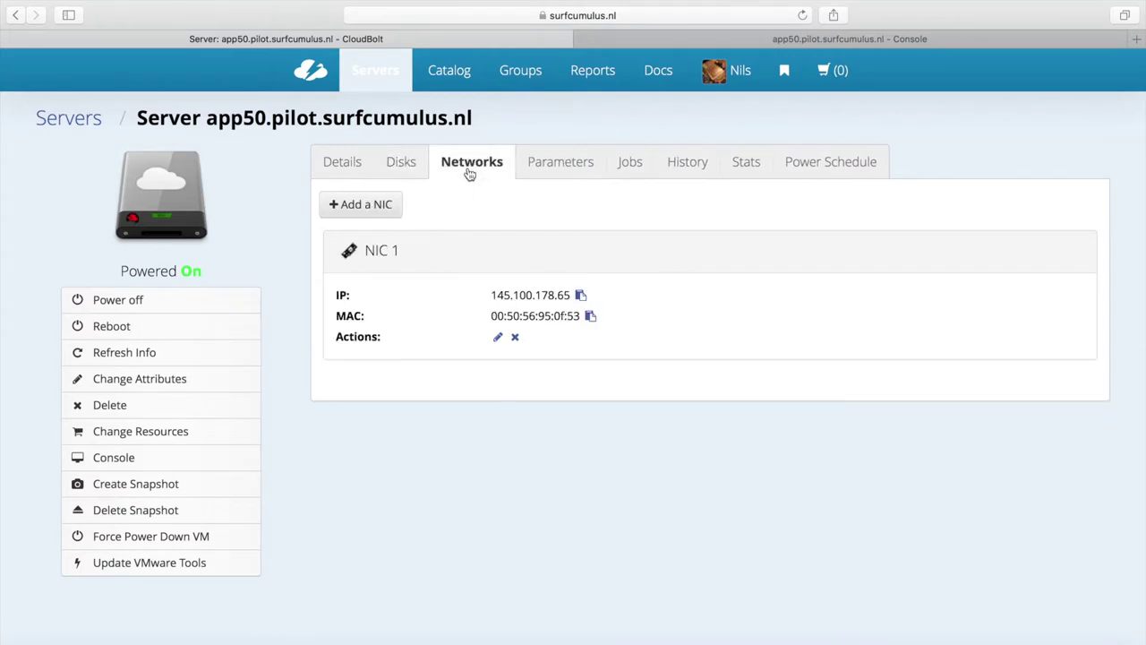
pyautogui.click(561, 166)
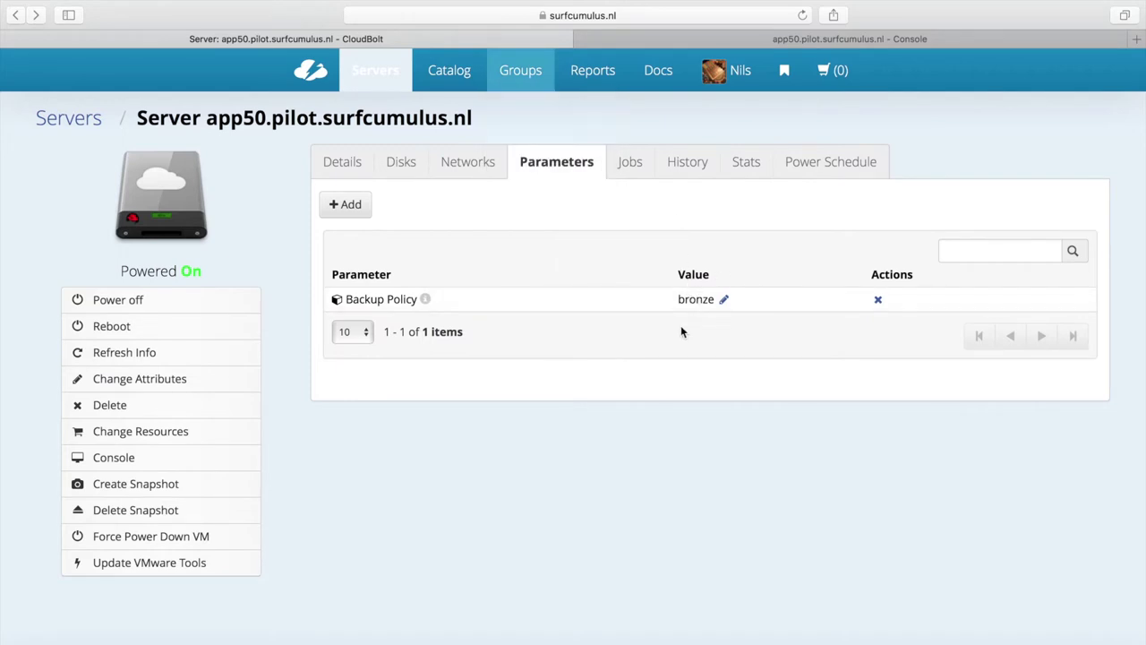
pyautogui.click(643, 171)
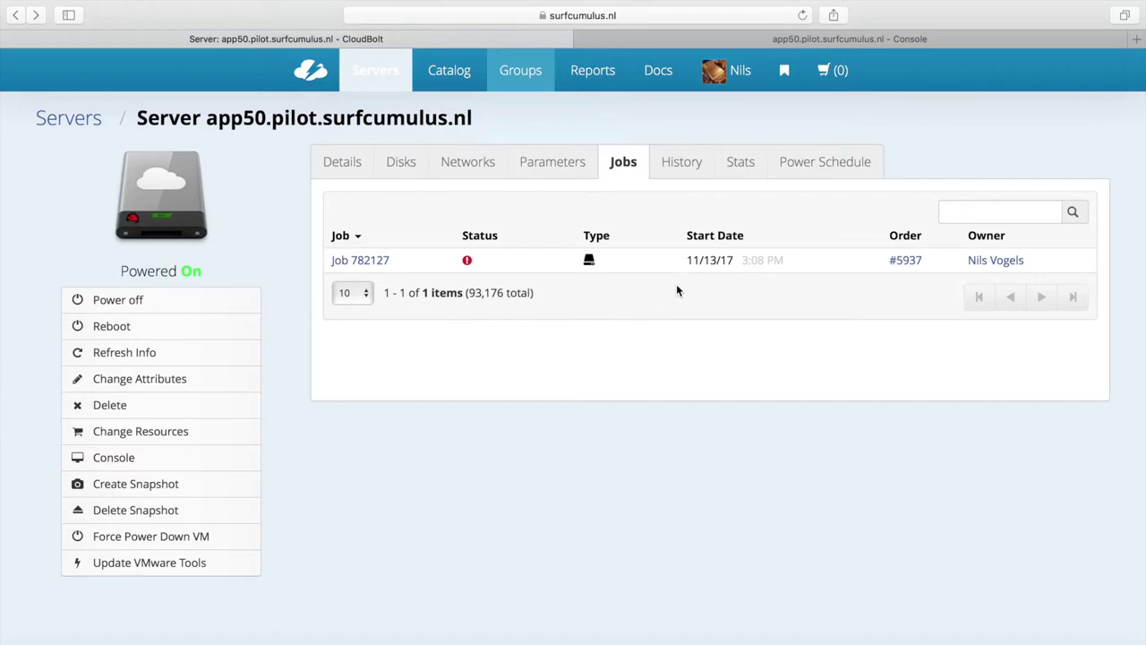
pyautogui.click(691, 170)
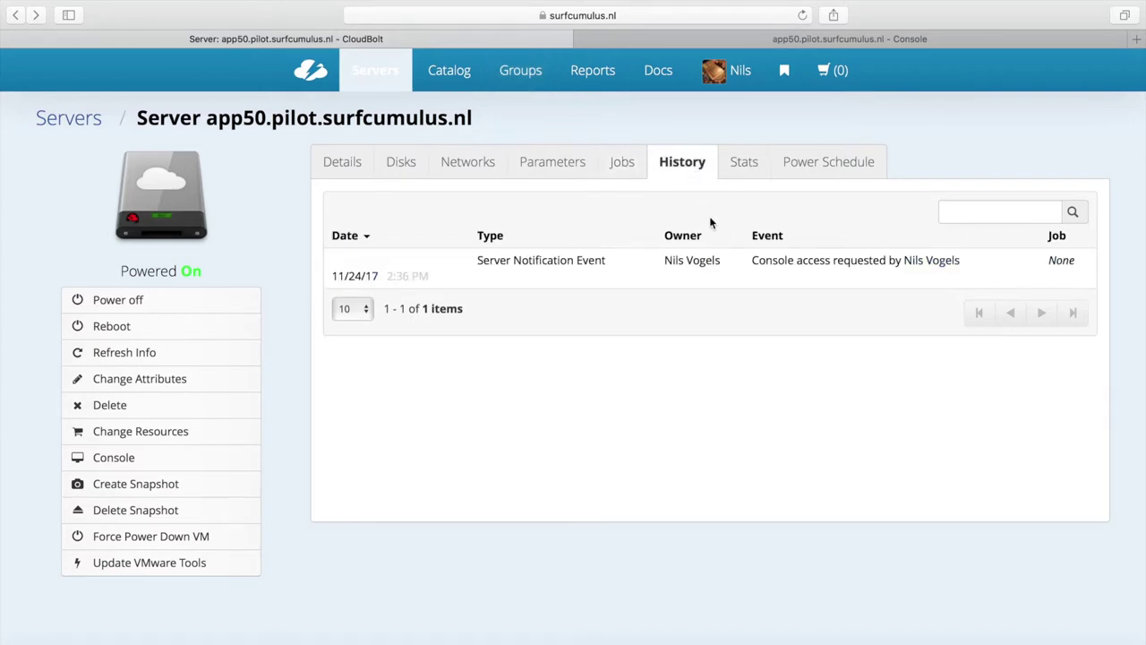
pyautogui.click(743, 166)
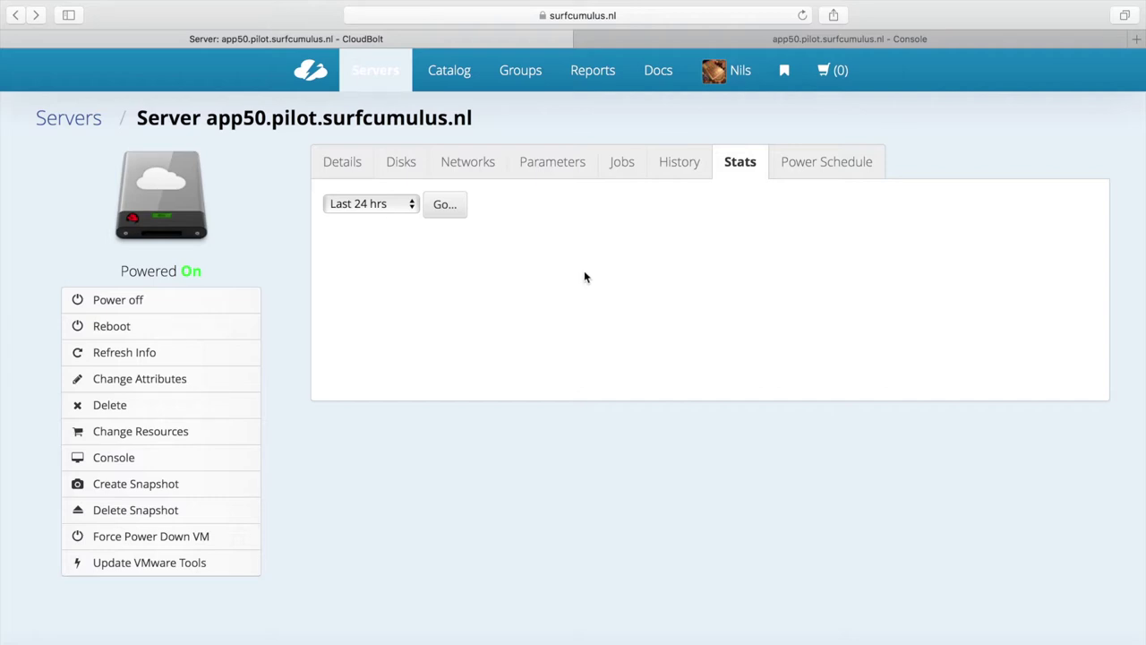
pyautogui.click(456, 209)
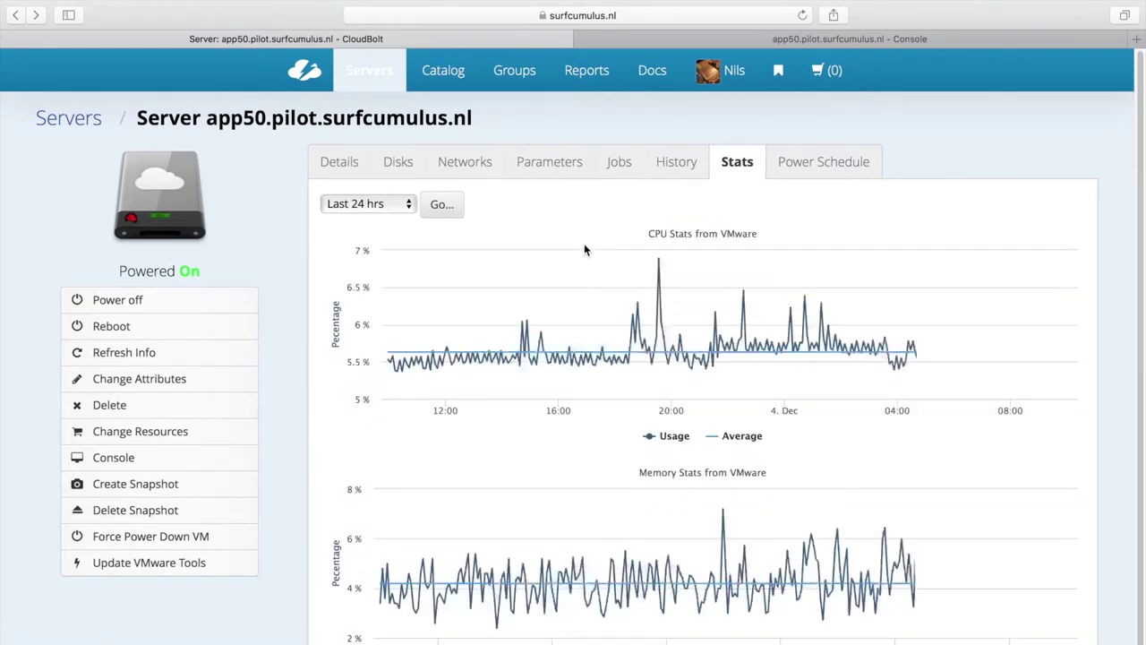
# Examine the server's weekly power on/off schedule options and close the schedule editor without saving
pyautogui.click(832, 166)
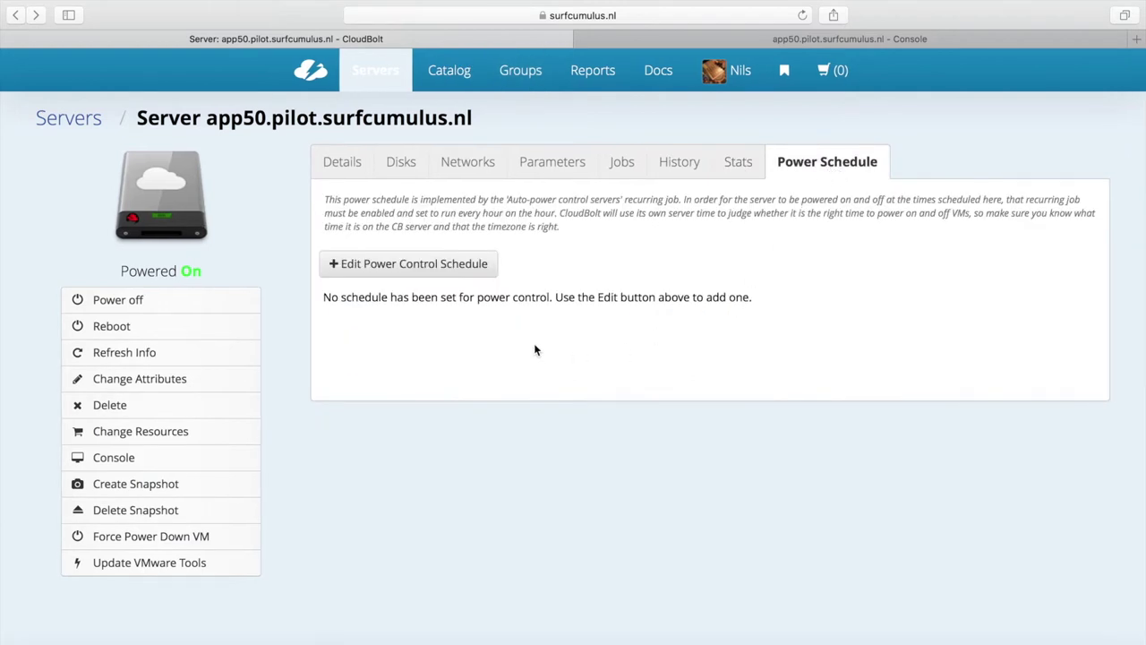
pyautogui.click(491, 268)
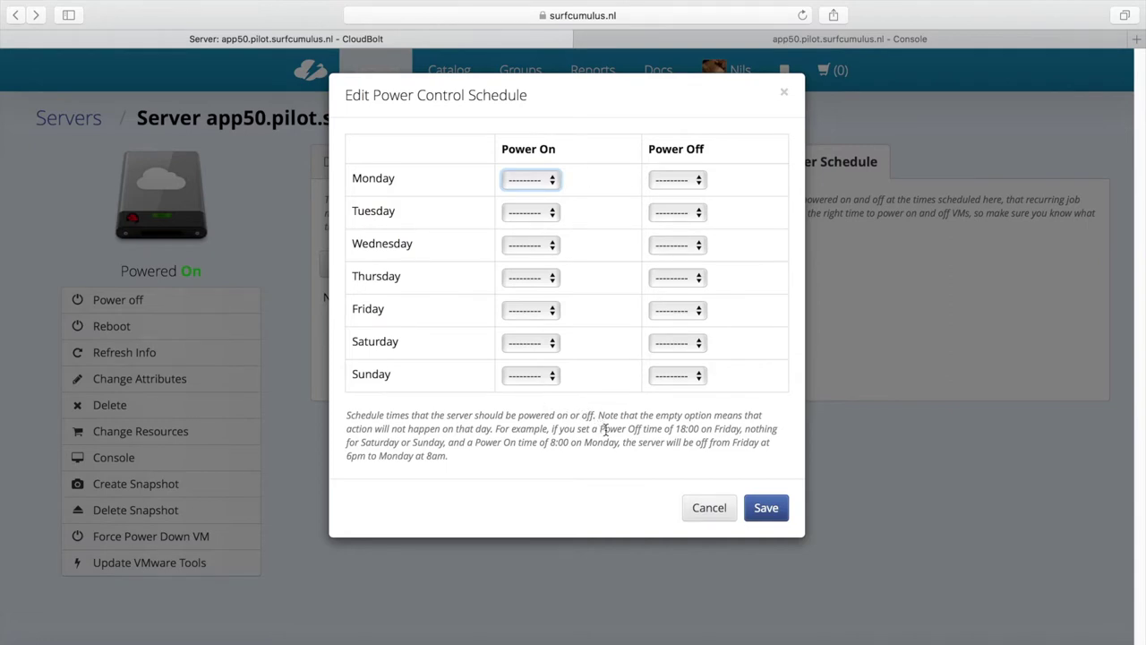
pyautogui.click(695, 508)
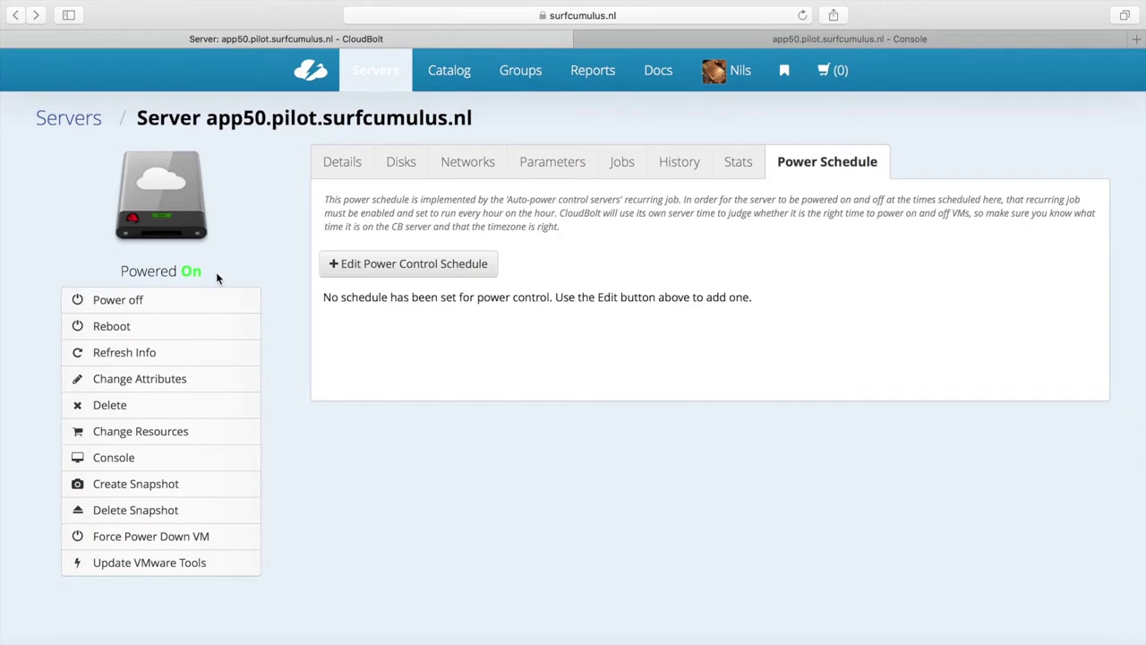
# Start a new Windows 2016 DataCenter (BYOL) order and set its group to surfnet.nl / SURF-ET
pyautogui.click(449, 69)
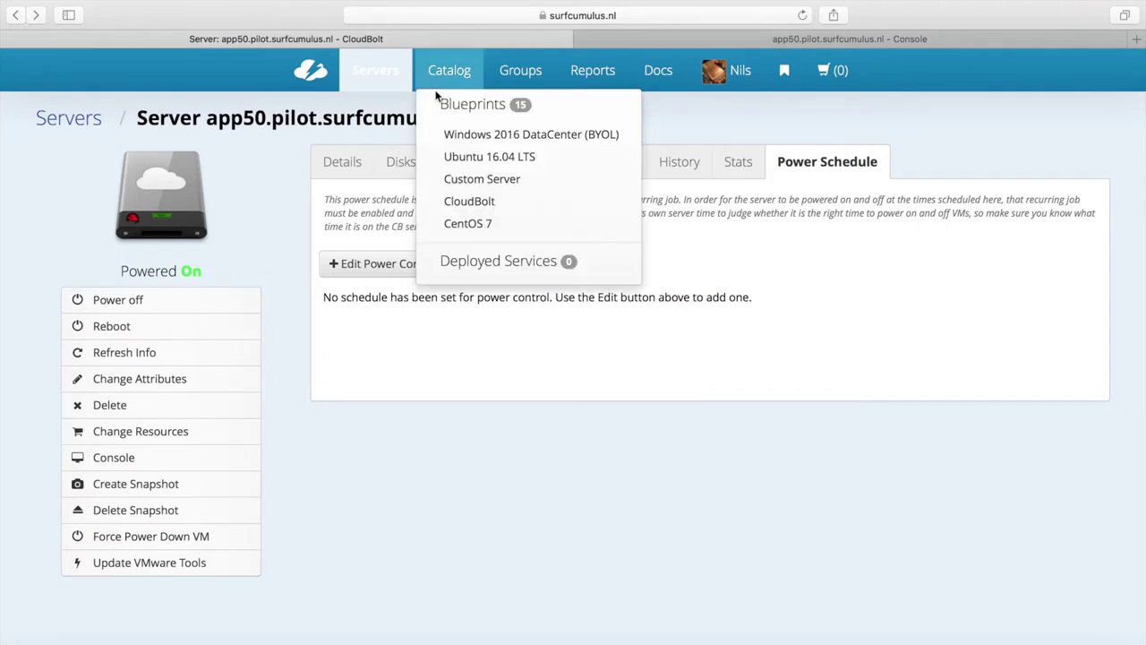
pyautogui.click(464, 135)
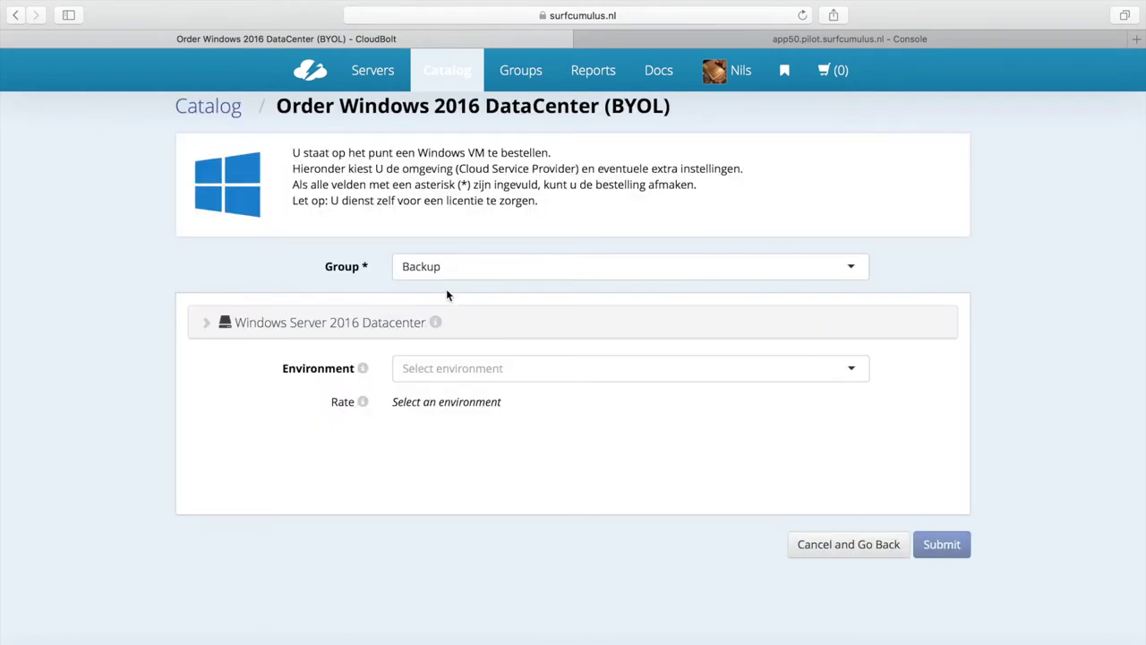
pyautogui.click(523, 271)
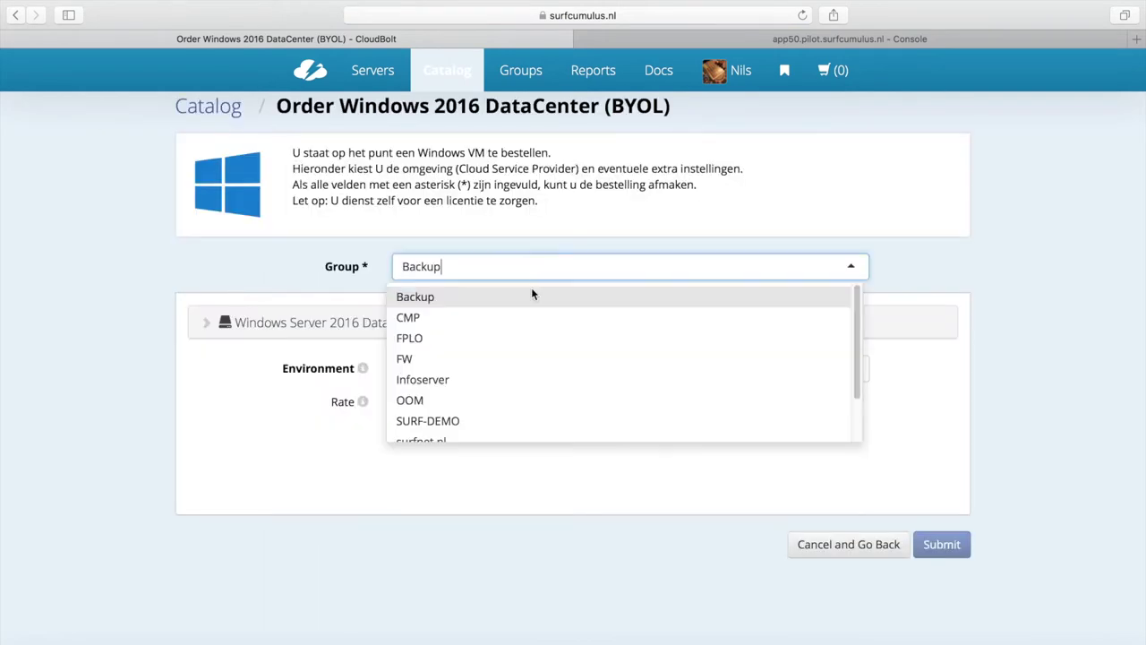
pyautogui.moveTo(857, 329); pyautogui.dragTo(856, 370)
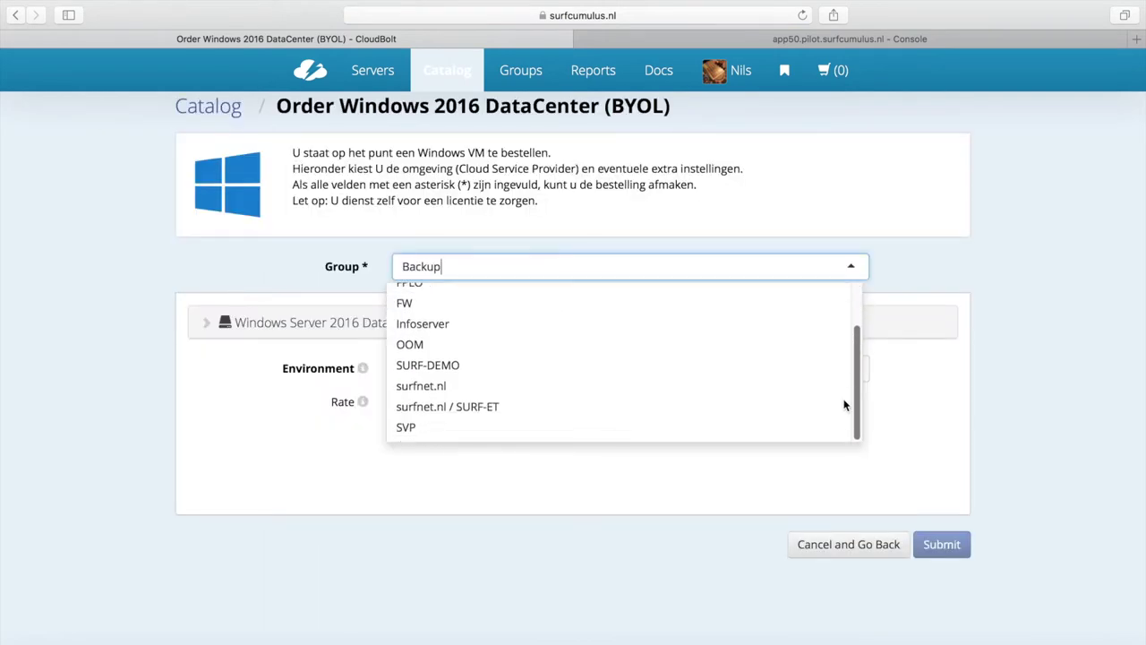
pyautogui.click(532, 414)
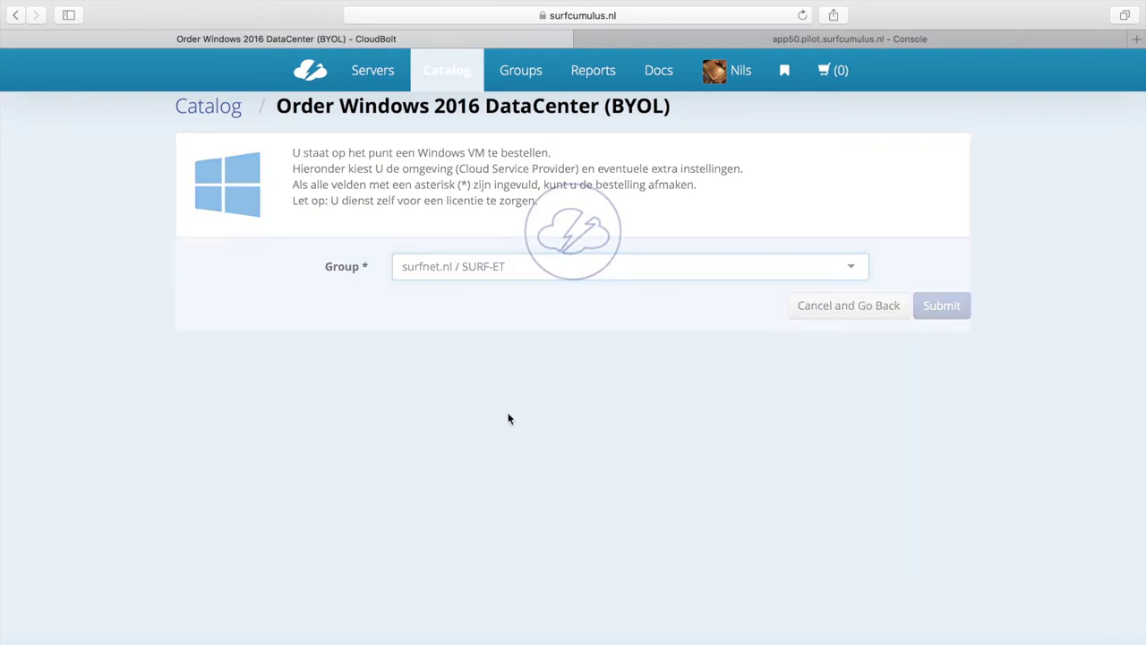
# Set the environment to SVP Amsterdam voor SURFnet ET (M630) and enter the hostname ditiseentest
pyautogui.click(638, 376)
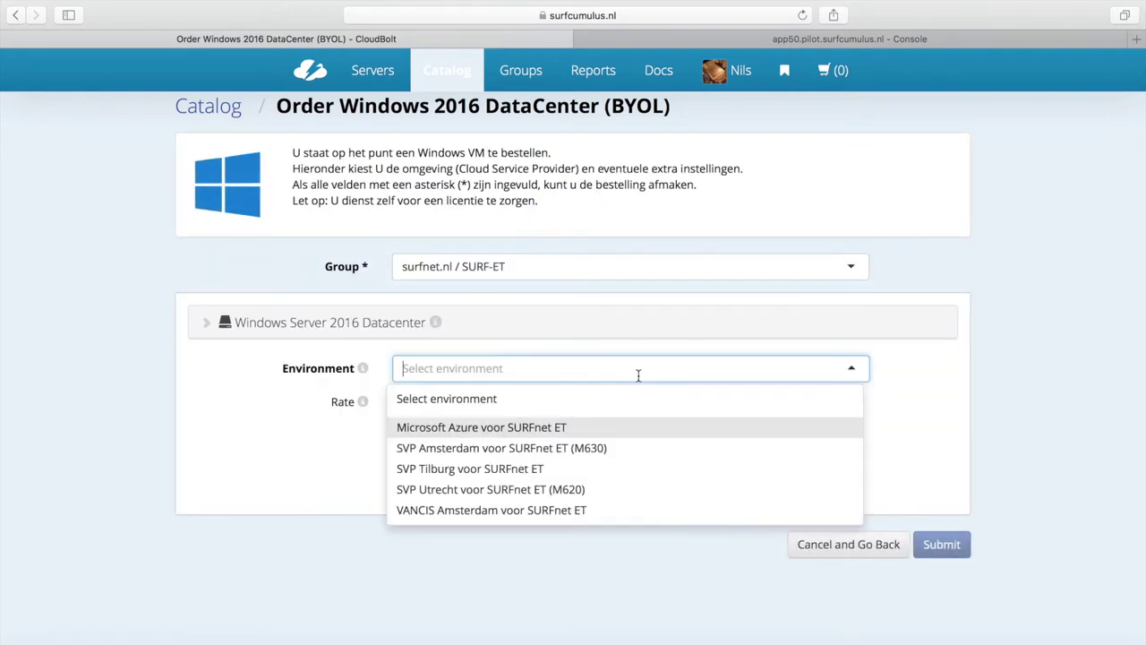
pyautogui.click(605, 444)
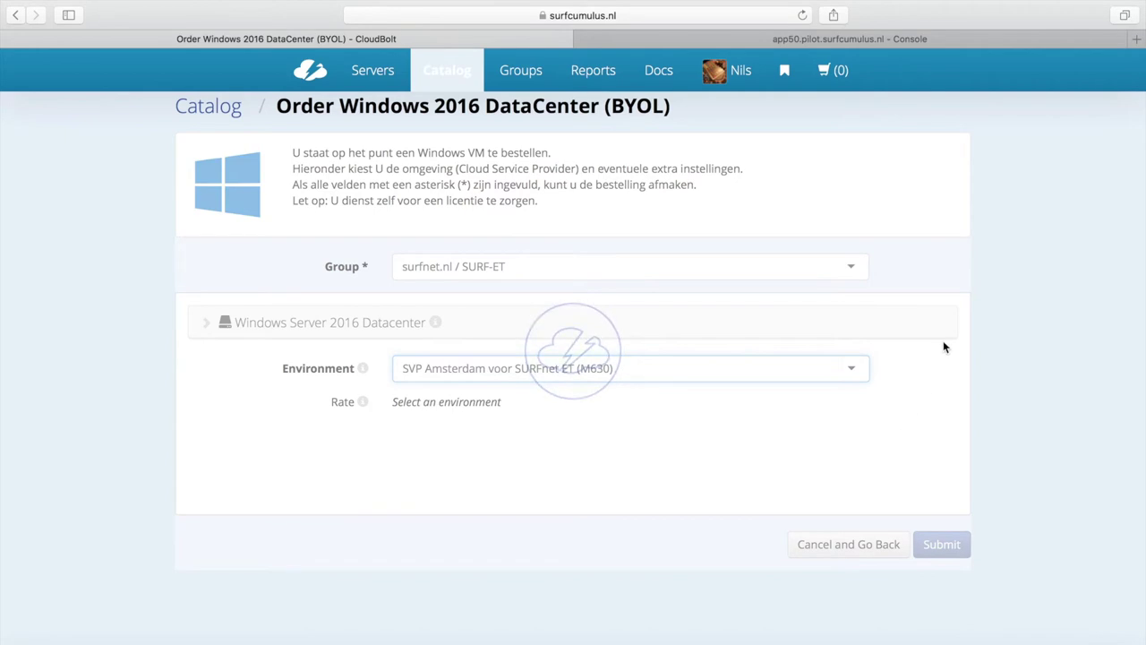
pyautogui.scroll(-3, 1137, 269)
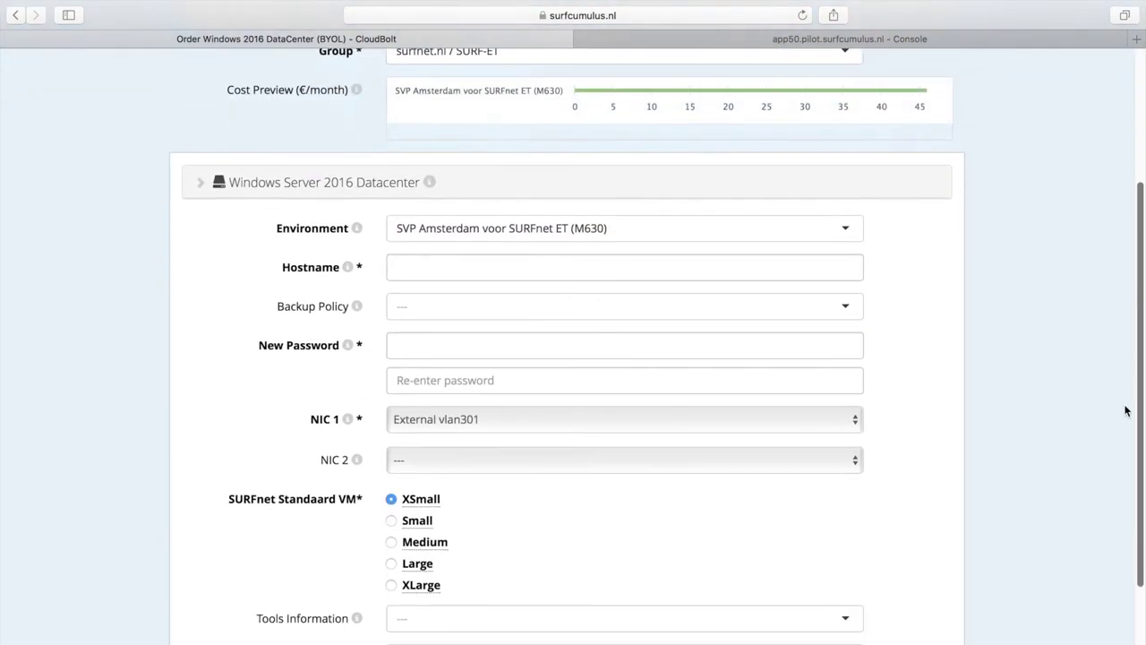
pyautogui.click(430, 278)
pyautogui.write('ditiseentest')
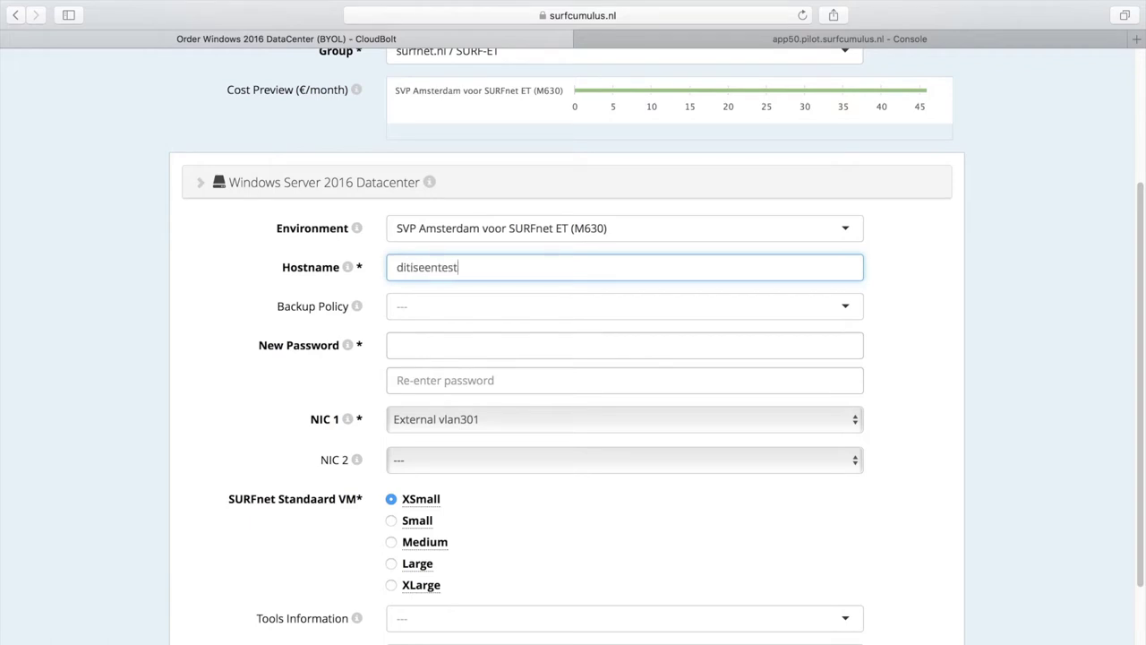
# Enter the new server's password and repeat it in the confirmation field
pyautogui.click(517, 345)
pyautogui.write('•••••')
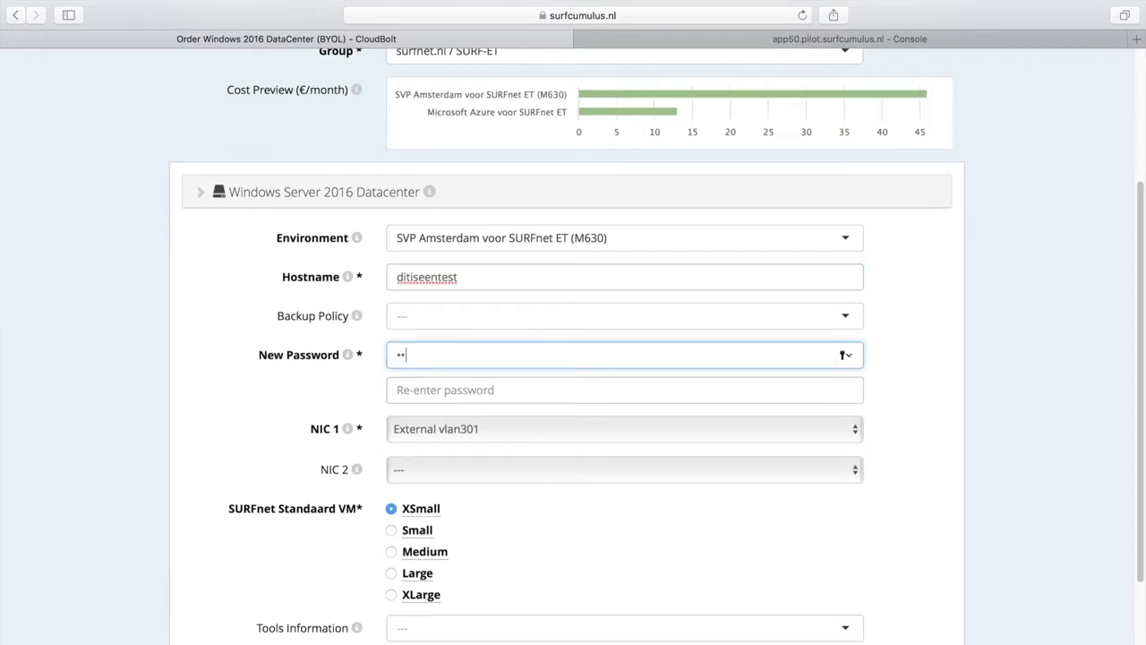
pyautogui.write('••••••')
pyautogui.press('Tab')
pyautogui.write('•••')
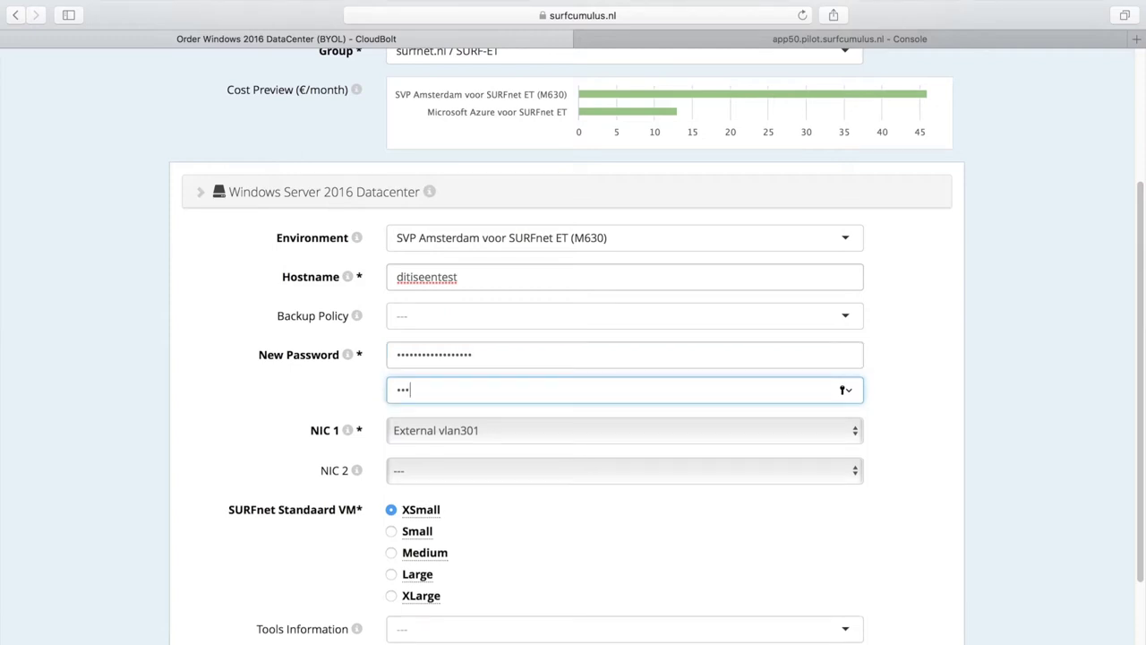
pyautogui.write('••••••••••••••')
# Set the new server's NIC 1 network to SURF-ET: SNET-ET-GENERAL (196)
pyautogui.click(609, 432)
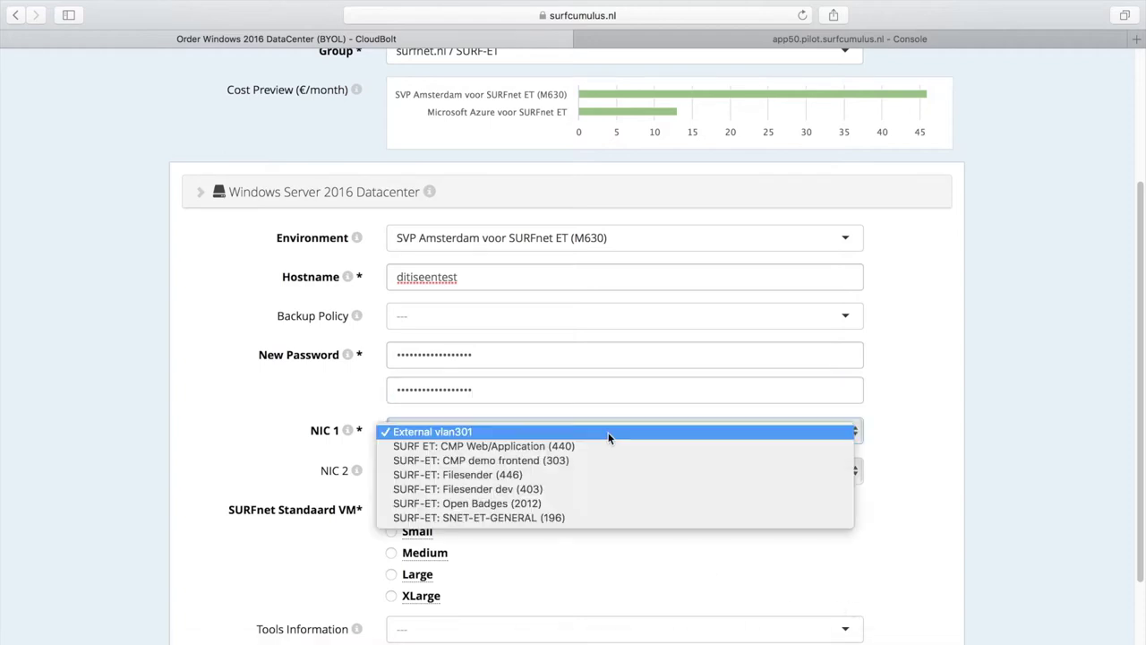
pyautogui.click(568, 518)
pyautogui.click(587, 433)
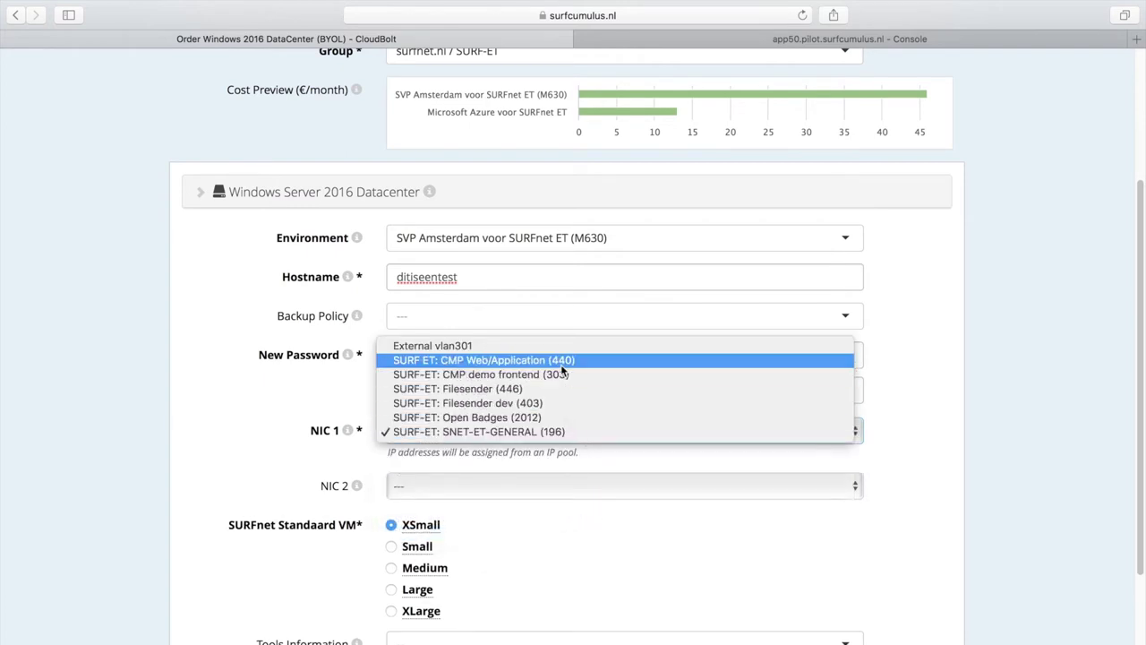
pyautogui.click(570, 429)
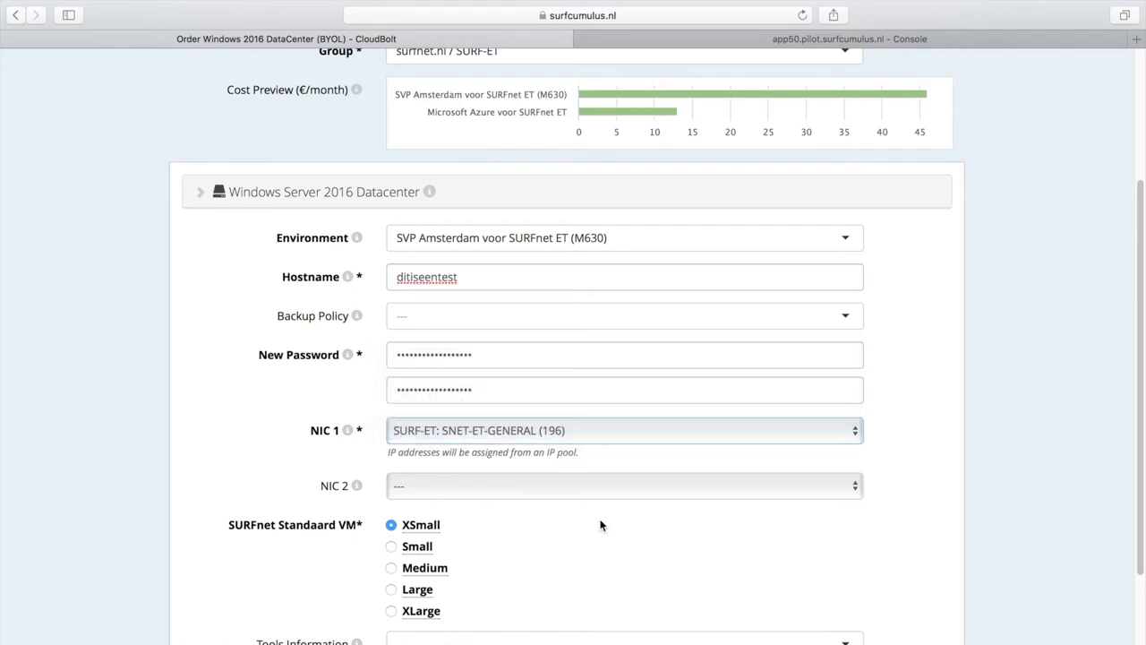
# Check the CPU and memory specifications of the SURFnet Standaard VM sizes and choose Small
pyautogui.scroll(-5, 600, 525)
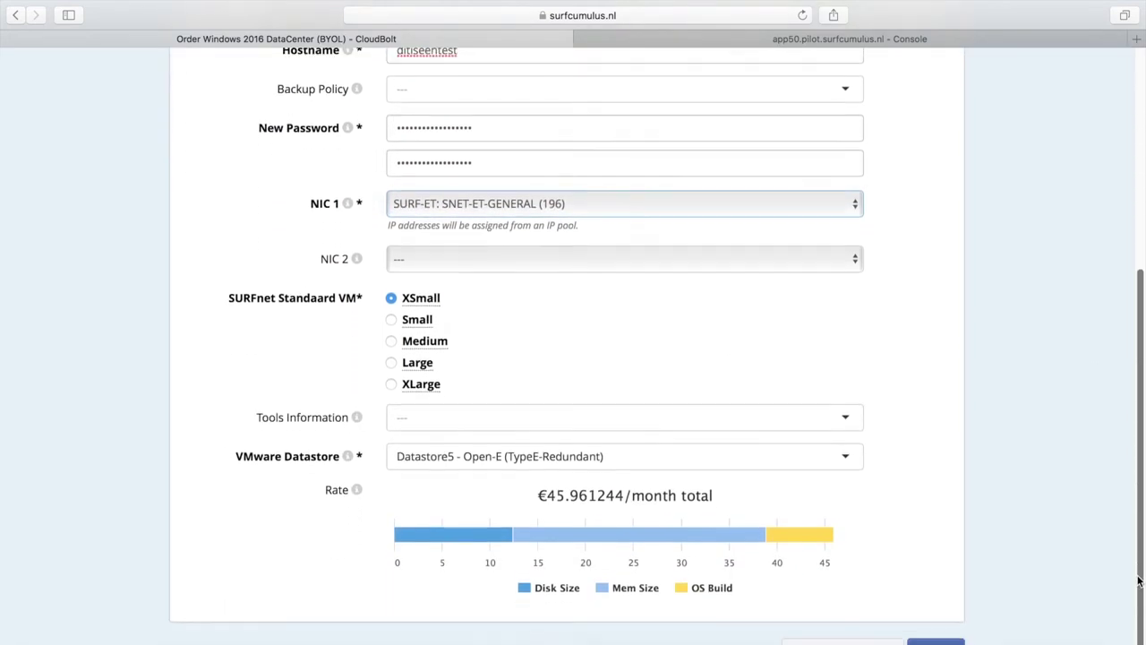
pyautogui.scroll(-1, 1138, 581)
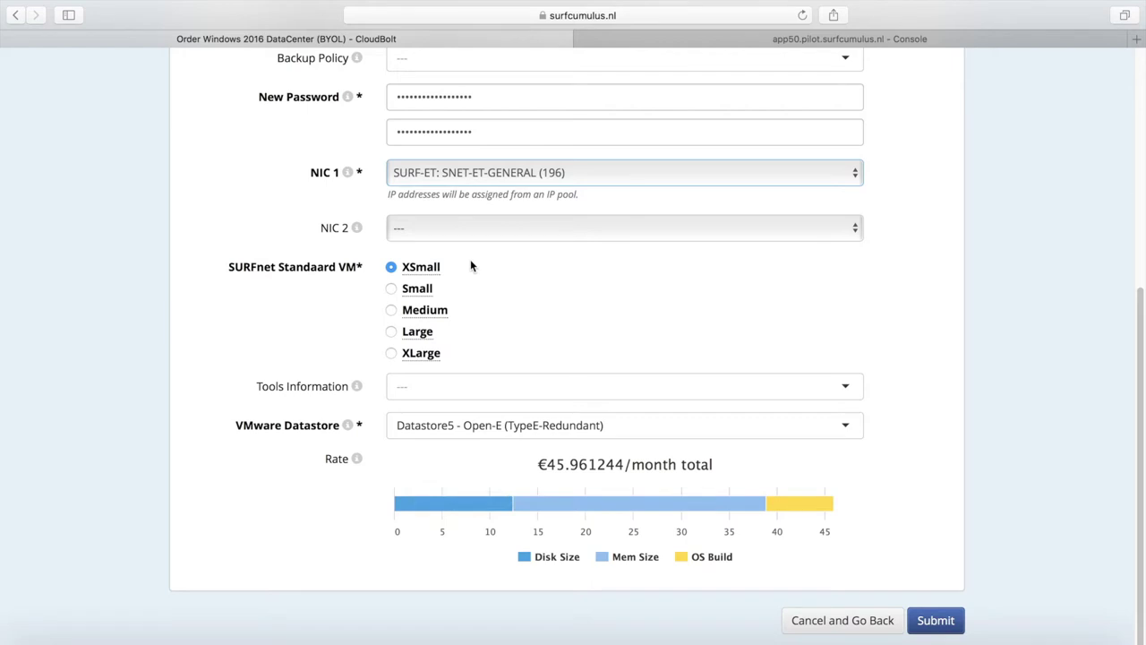
pyautogui.moveTo(435, 267)
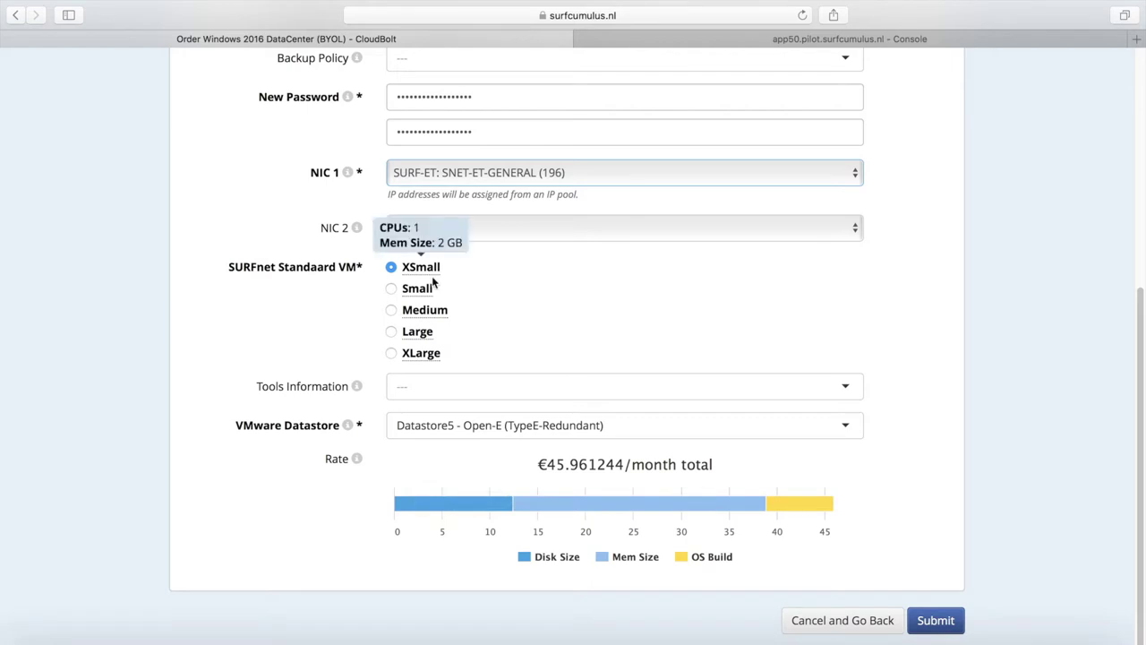
pyautogui.moveTo(437, 313)
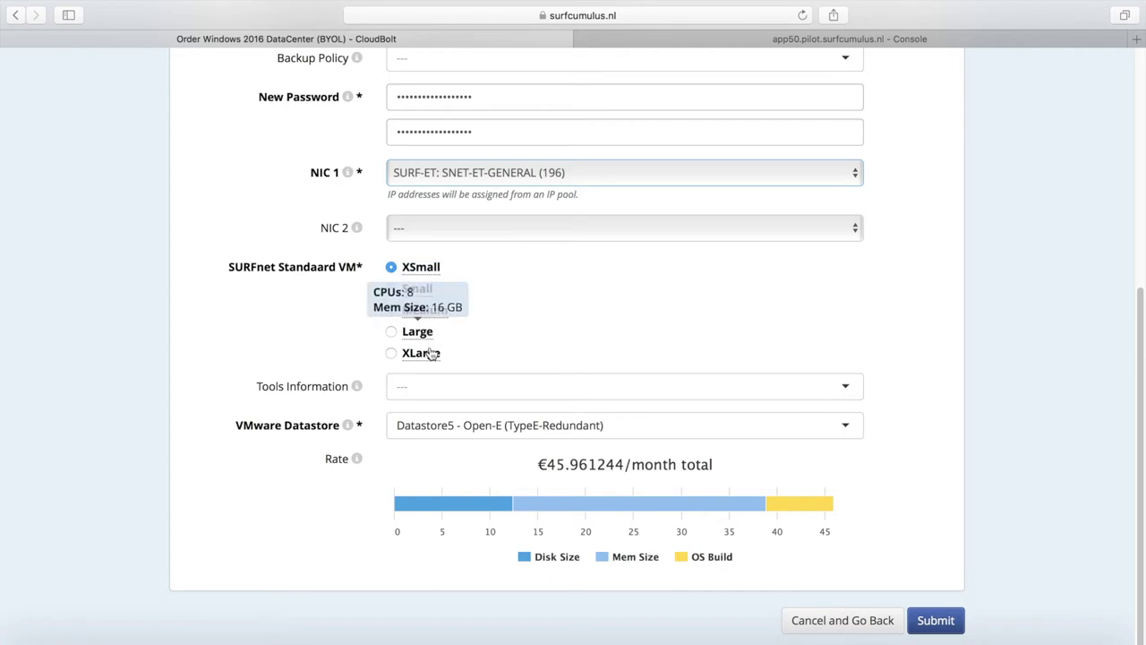
pyautogui.click(392, 292)
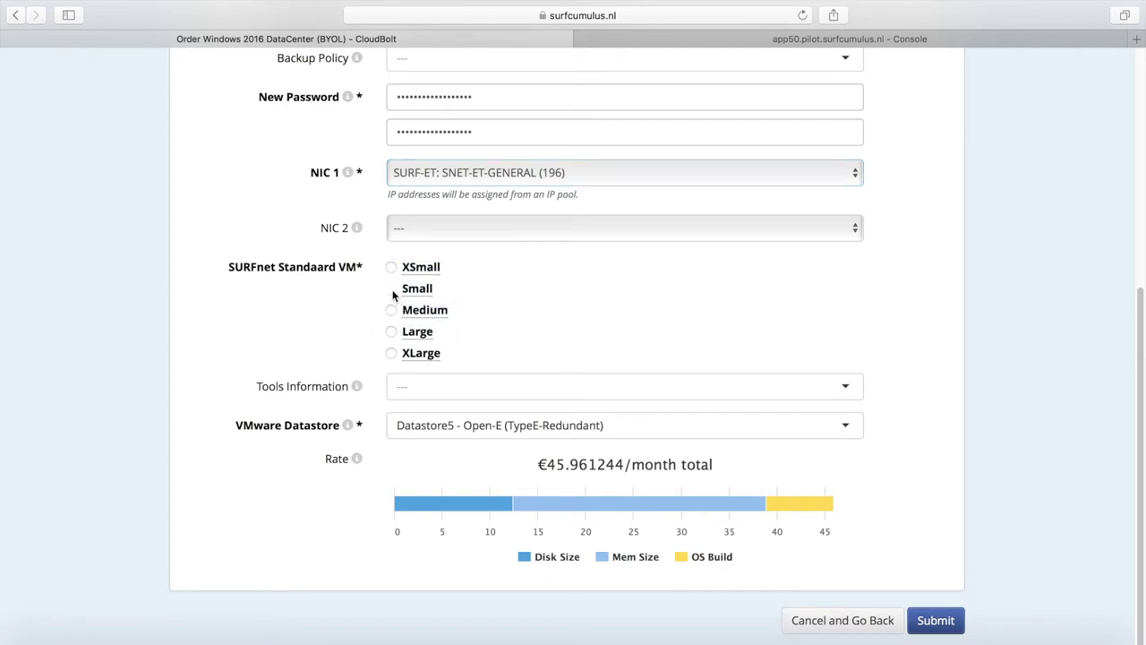
# Set the VMware datastore to Datastore7 - Nikhef-Filer30 (TypeC-Redundant) and submit the order
pyautogui.click(536, 426)
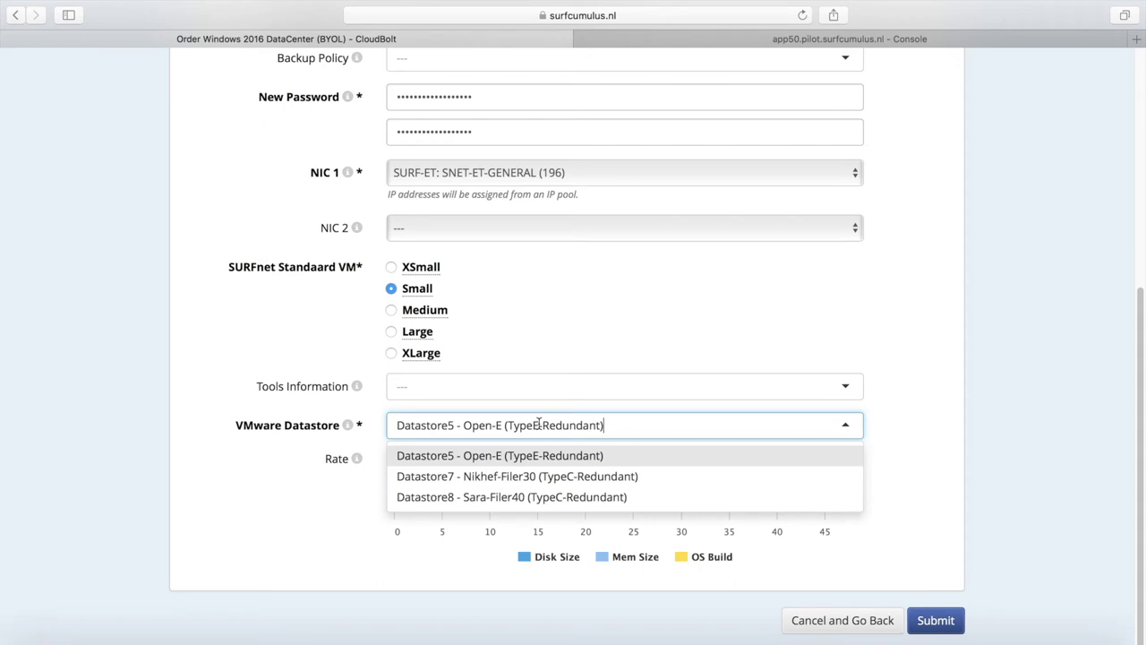
pyautogui.click(533, 476)
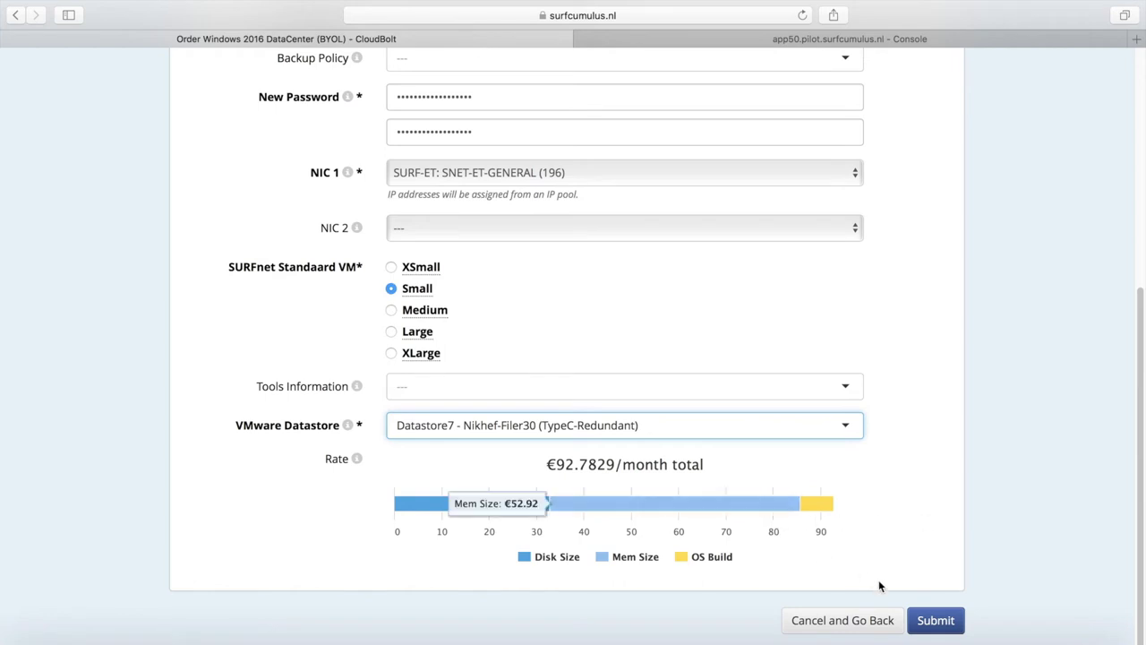
pyautogui.click(935, 625)
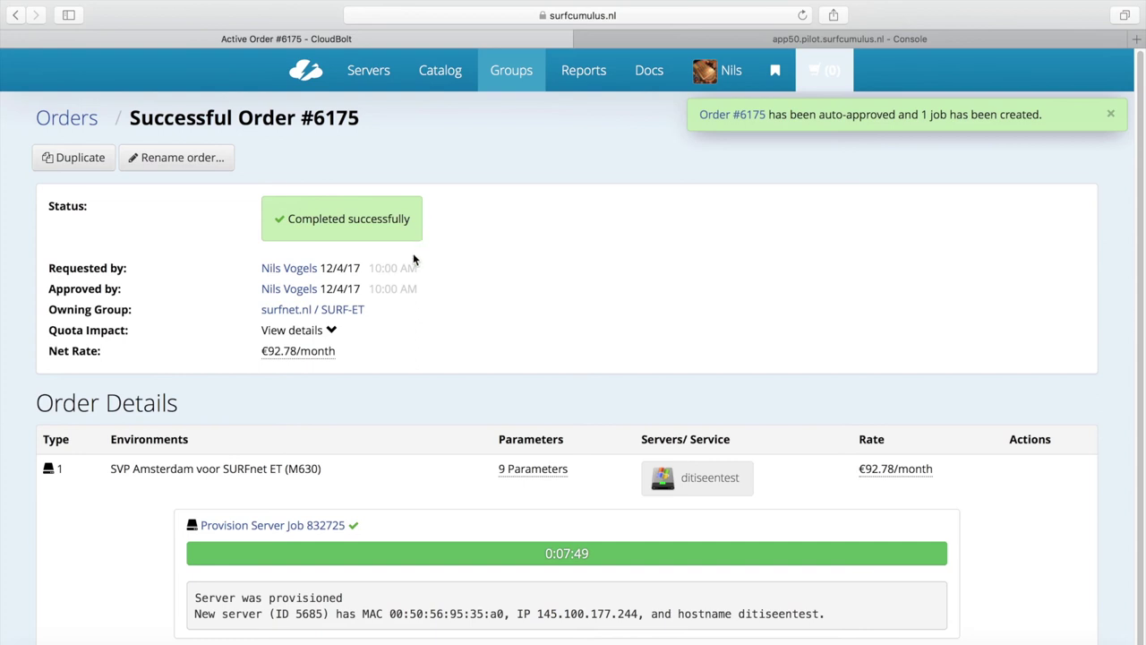
# Open the list of all servers and look through its first page
pyautogui.click(368, 72)
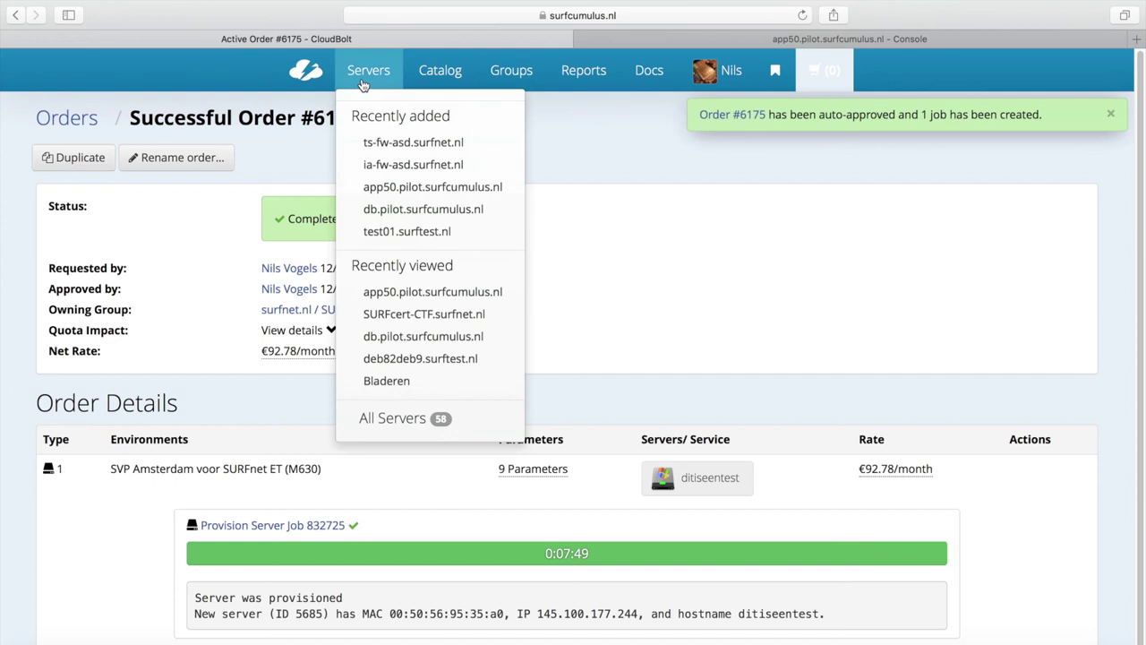
pyautogui.click(386, 417)
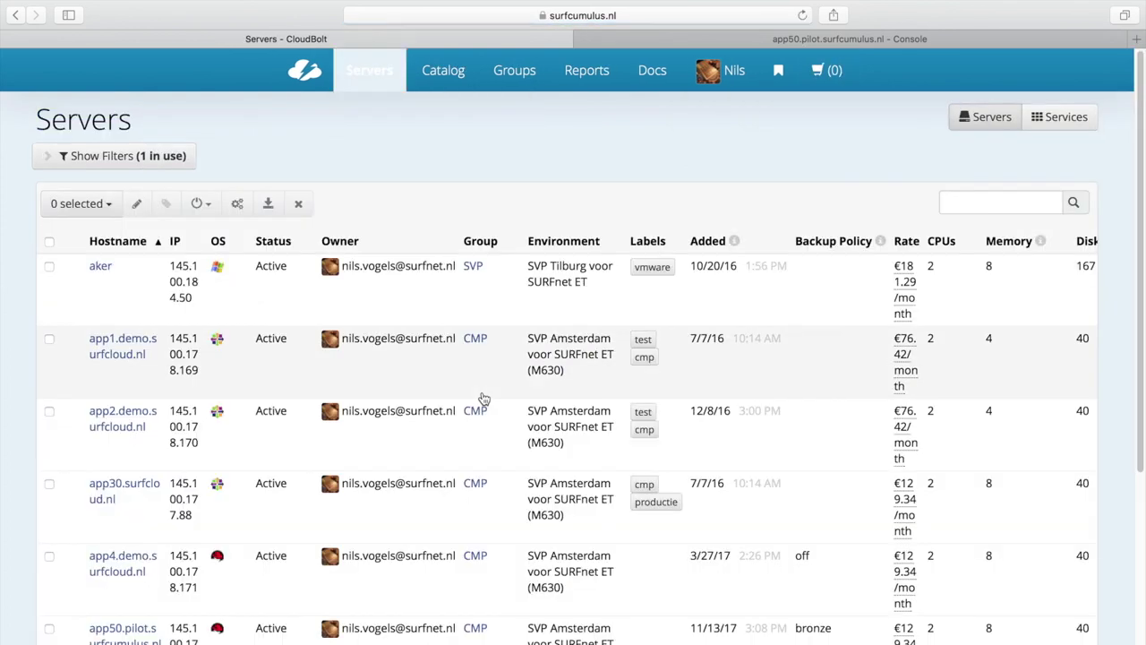
pyautogui.scroll(-5, 269, 403)
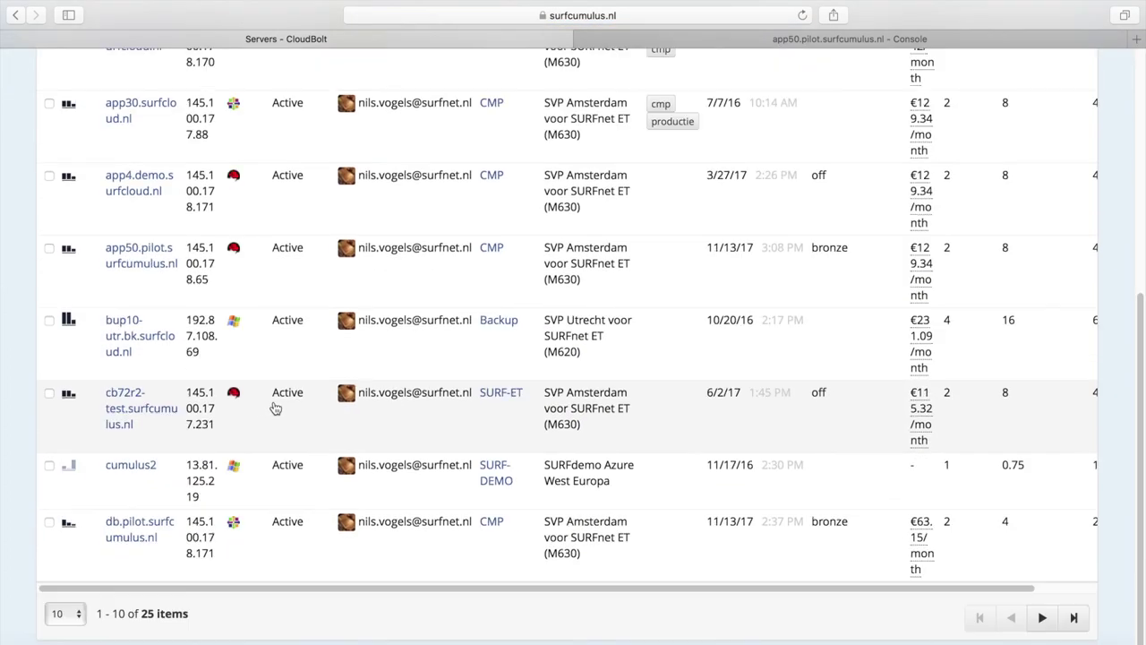
pyautogui.scroll(4, 215, 483)
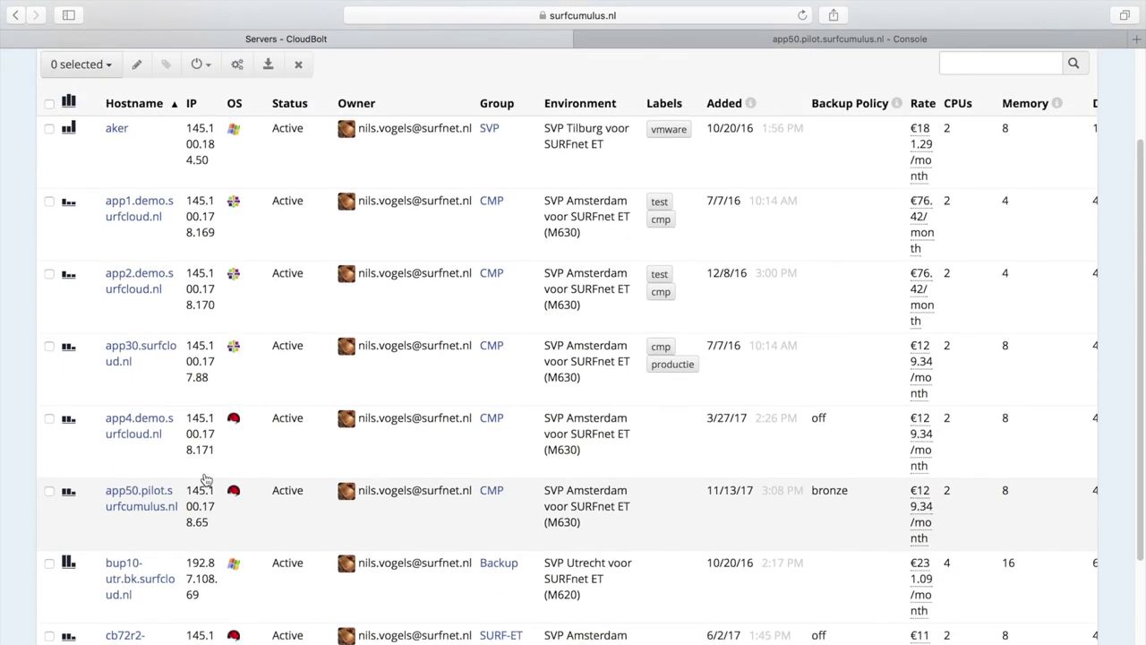
pyautogui.scroll(2, 591, 278)
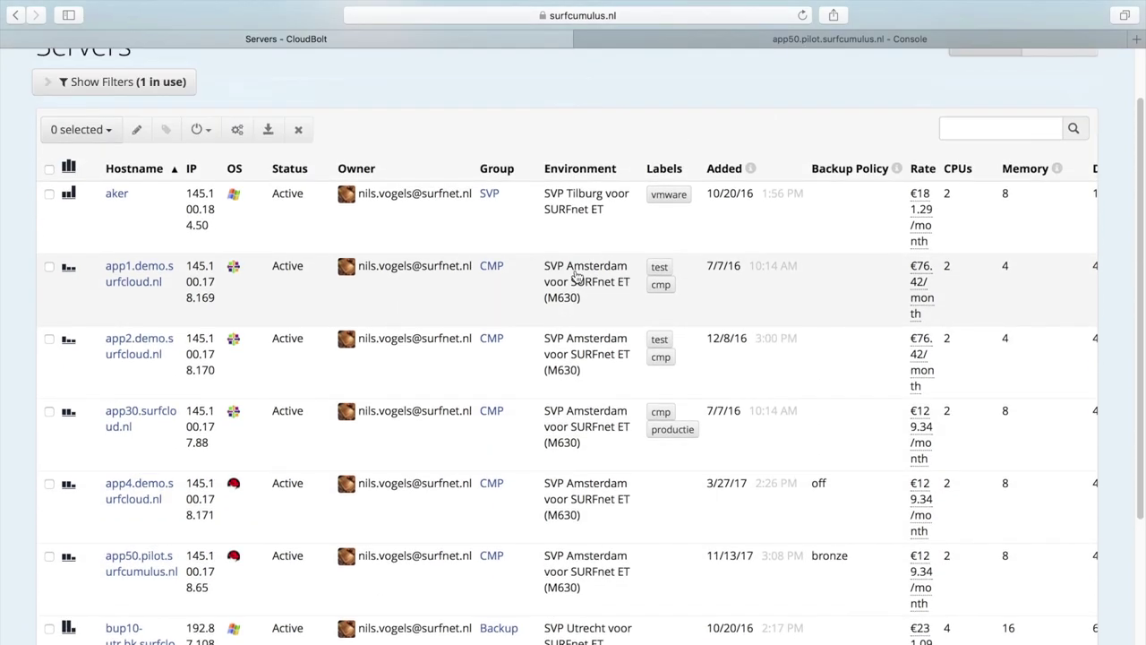
# Search the server list for "dit", open the server ditiseentest and launch its console
pyautogui.click(989, 130)
pyautogui.write('dit')
pyautogui.press('Return')
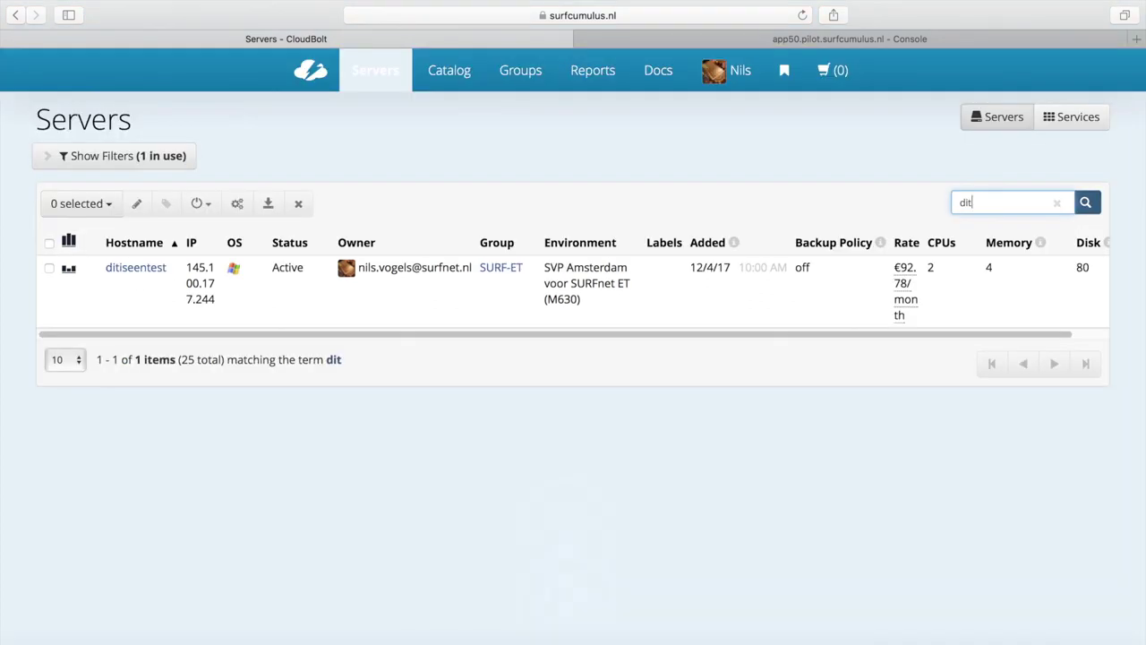
pyautogui.click(126, 274)
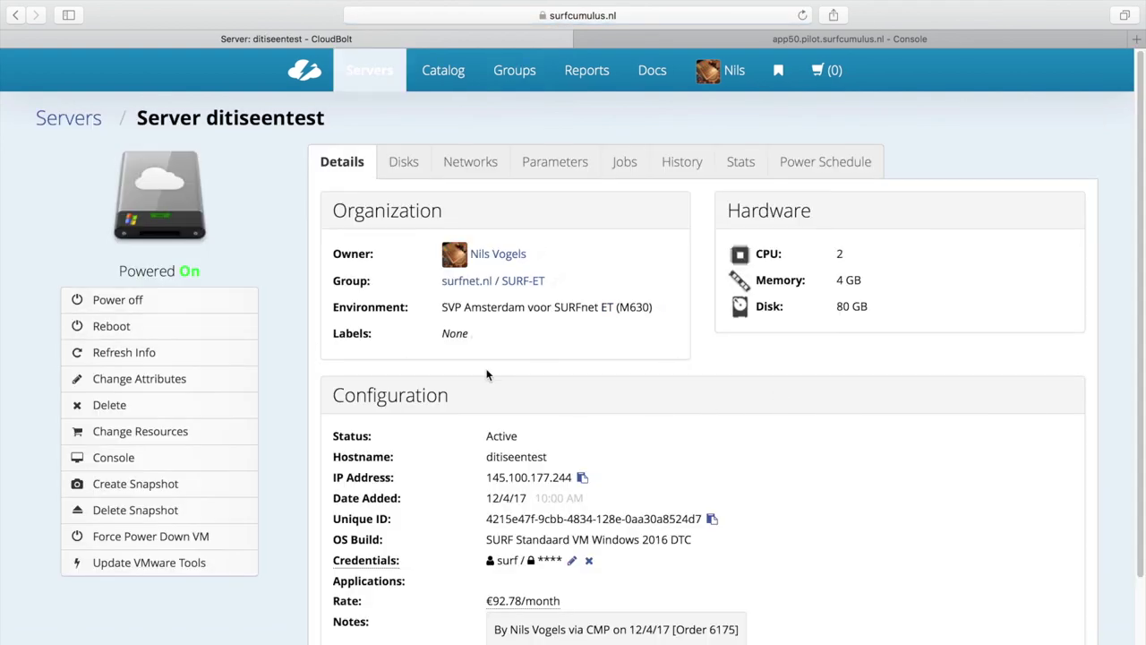
pyautogui.click(176, 462)
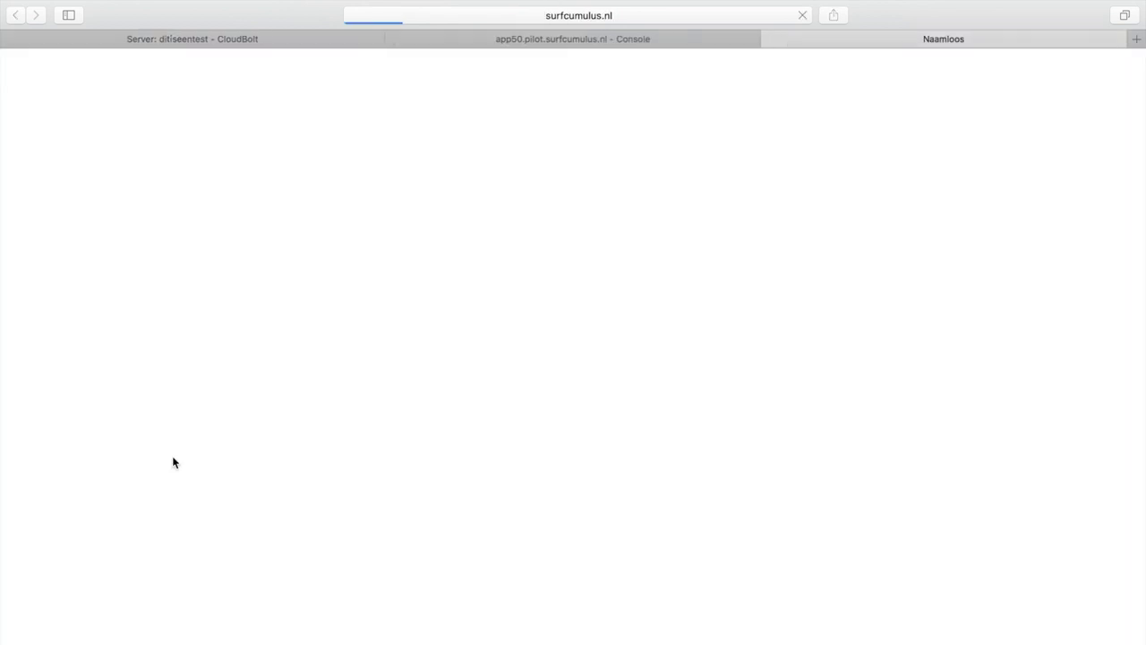